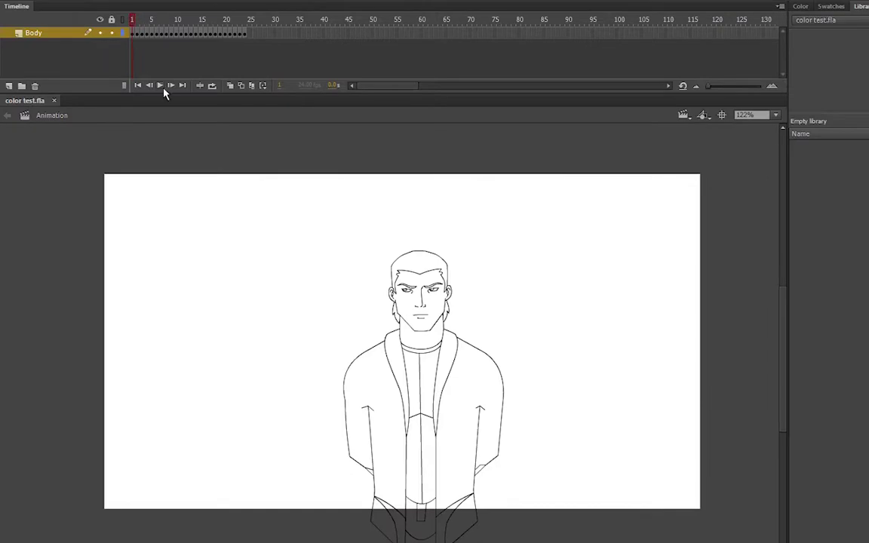
Step: Play back the turning character line animation and scrub through its frames
click(161, 86)
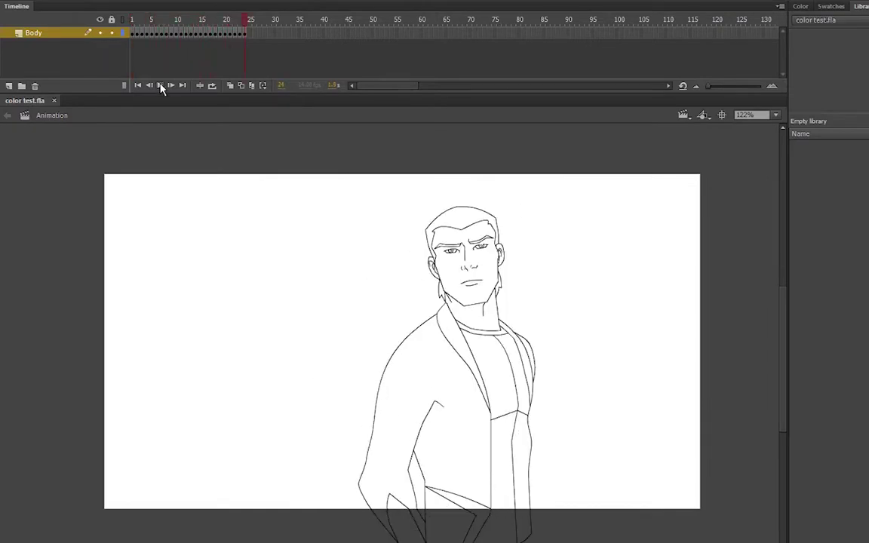
mouse_move(227, 21)
mouse_down()
mouse_move(126, 25)
mouse_move(228, 21)
mouse_up()
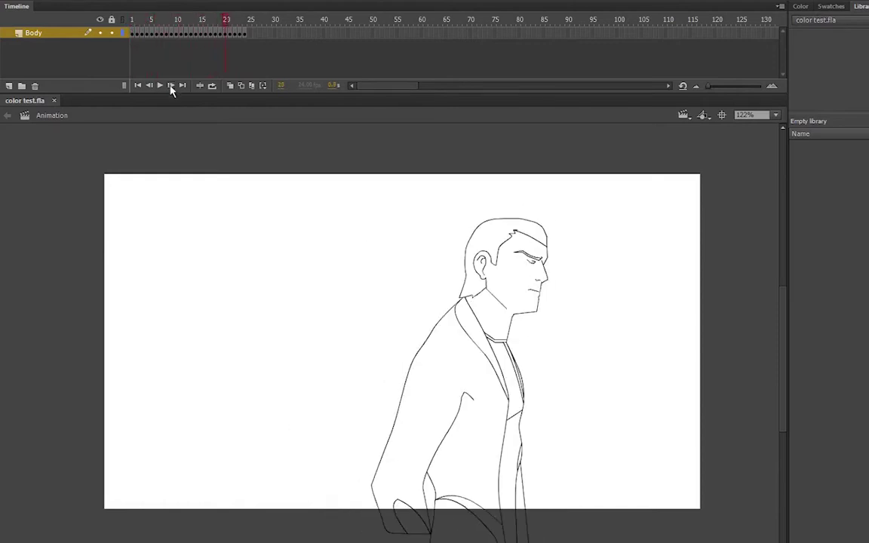
click(160, 86)
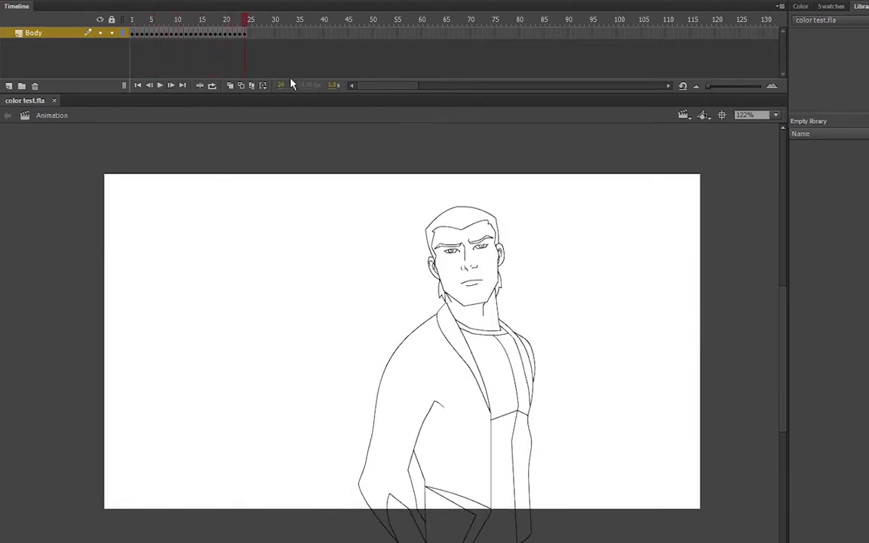
Step: Copy all 24 frames of the Body layer and paste them into a new graphic symbol named Valon_Animation 1
drag(244, 34, 135, 35)
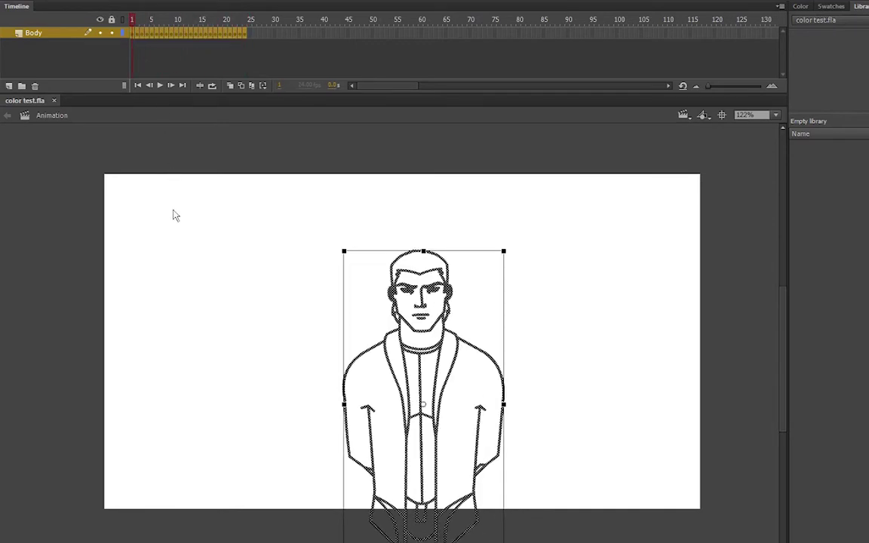
click(249, 193)
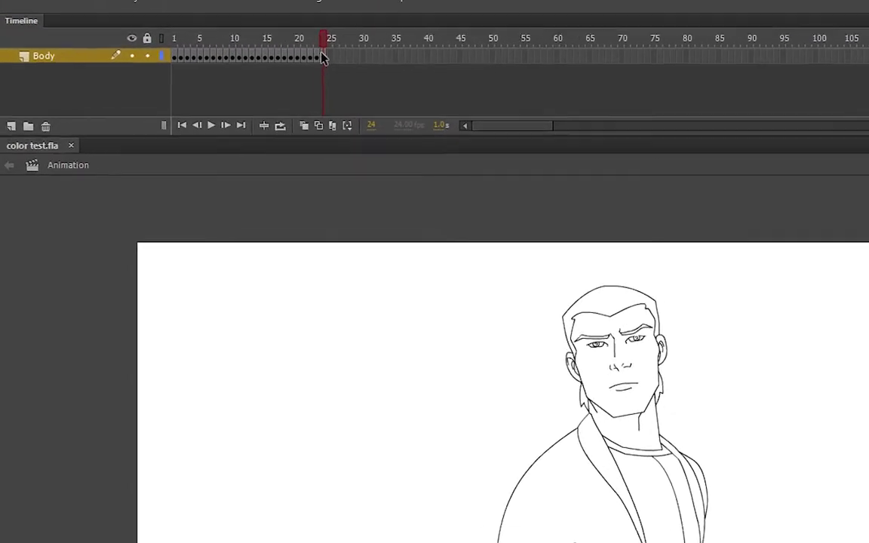
drag(244, 33, 142, 32)
drag(239, 83, 218, 82)
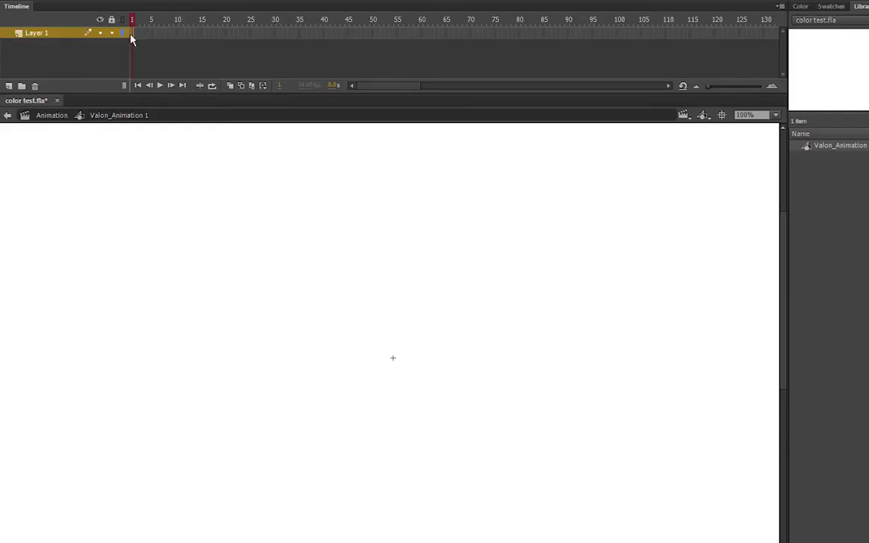
key(ctrl+alt+v)
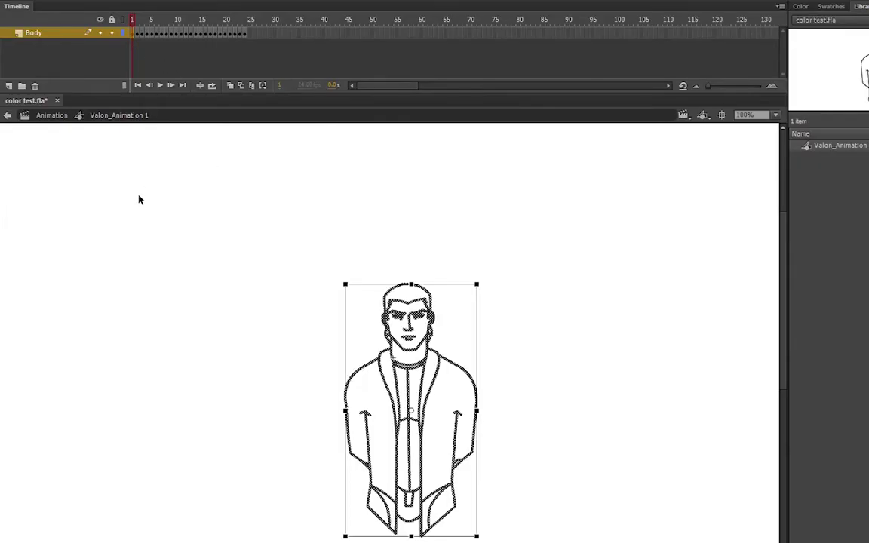
click(139, 199)
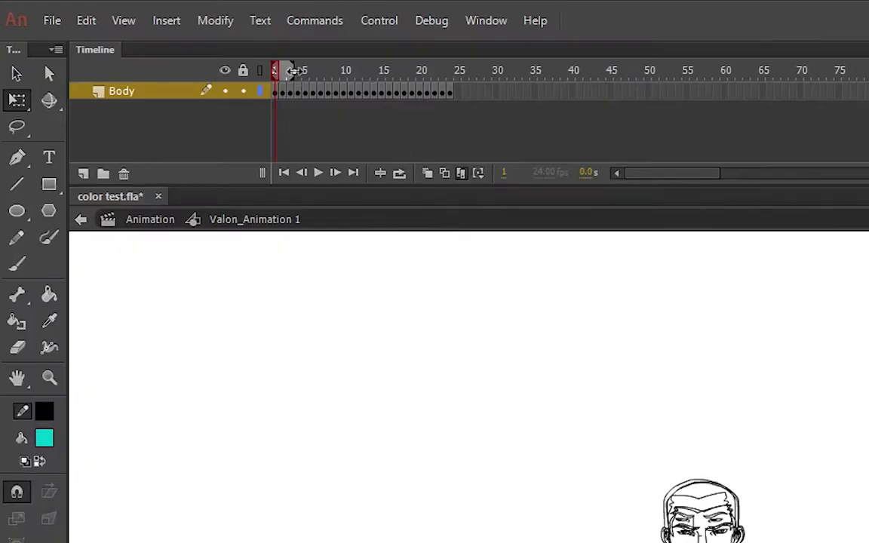
Step: Group the line art on each of frames 1 to 24 using multiple-frame editing, and lock the Body layer
drag(293, 70, 454, 70)
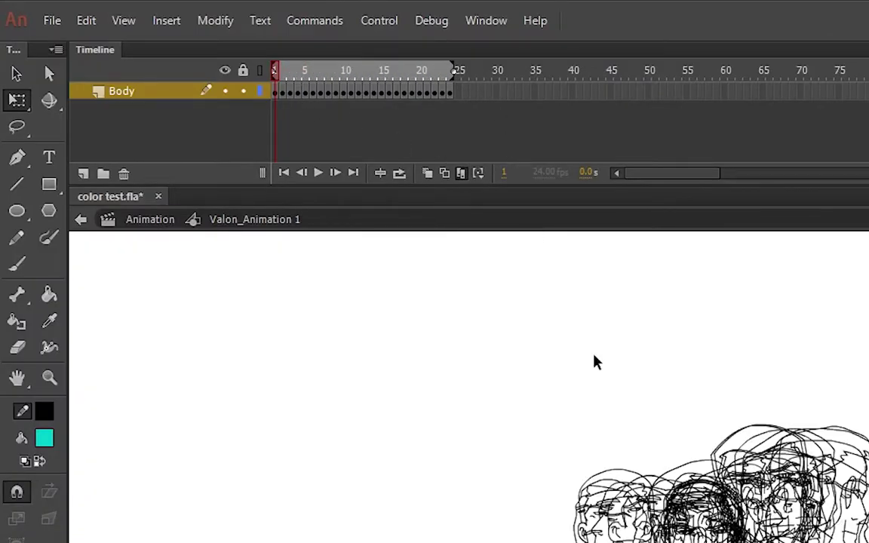
key(ctrl+a)
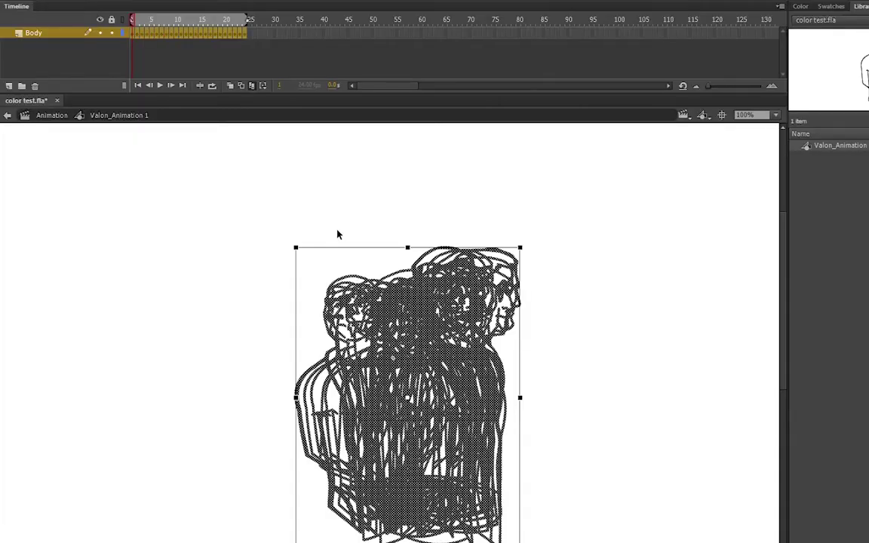
key(ctrl+g)
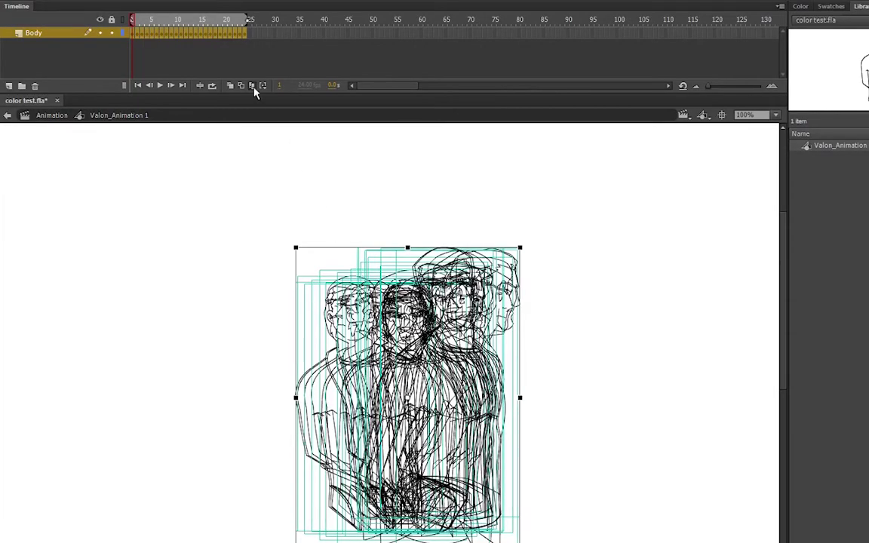
click(252, 86)
click(254, 142)
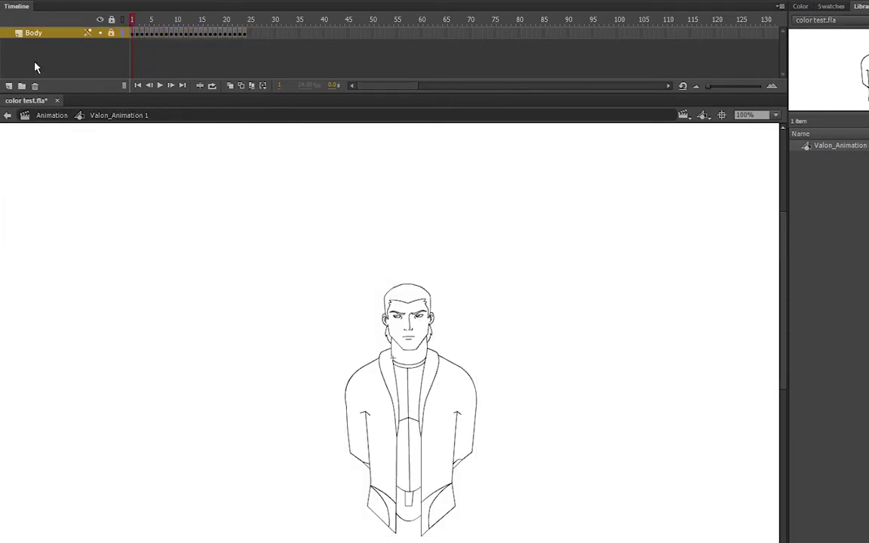
Step: Add a layer named Color beneath the Body layer
click(8, 86)
click(44, 34)
drag(47, 55, 46, 52)
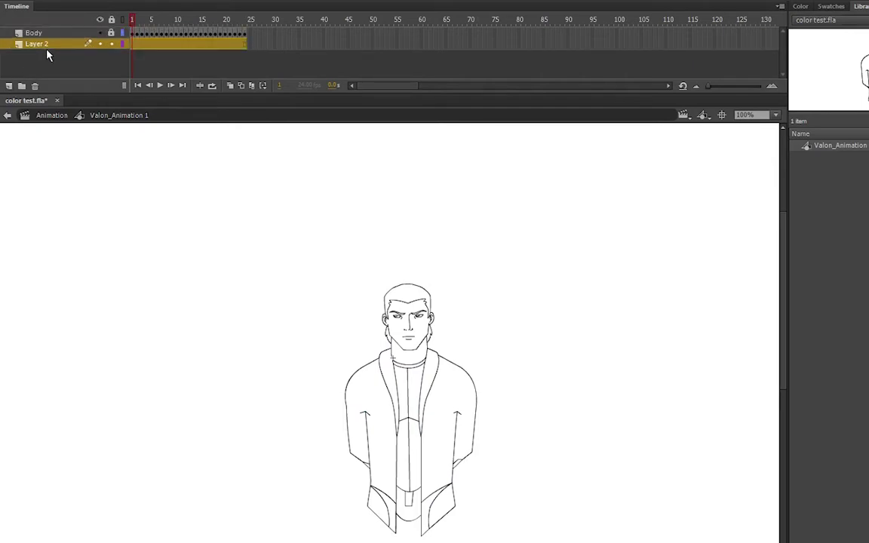
double_click(45, 44)
text(Color)
key(Return)
Step: Draw a turquoise rectangle about 750 by 541 px behind the character on the Color layer and delete its outline
mouse_move(190, 223)
mouse_down()
mouse_move(336, 365)
mouse_move(649, 542)
mouse_up()
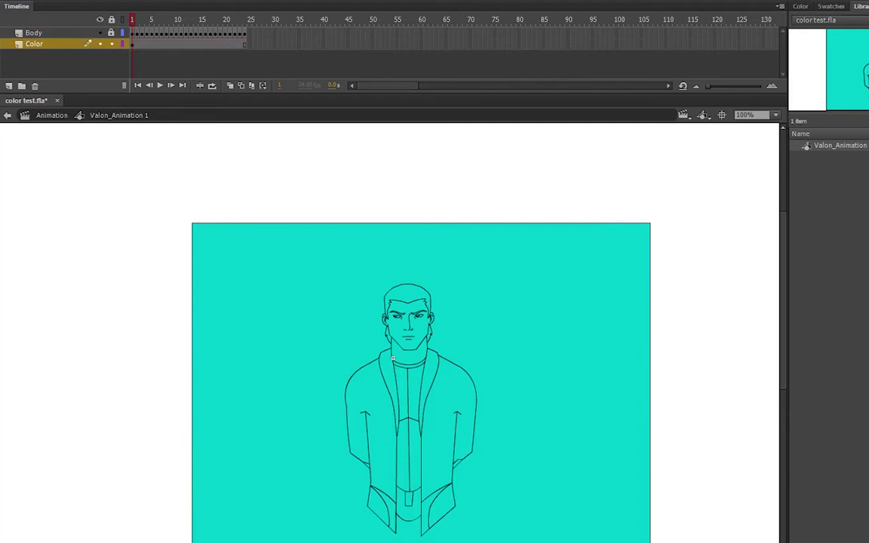
click(359, 228)
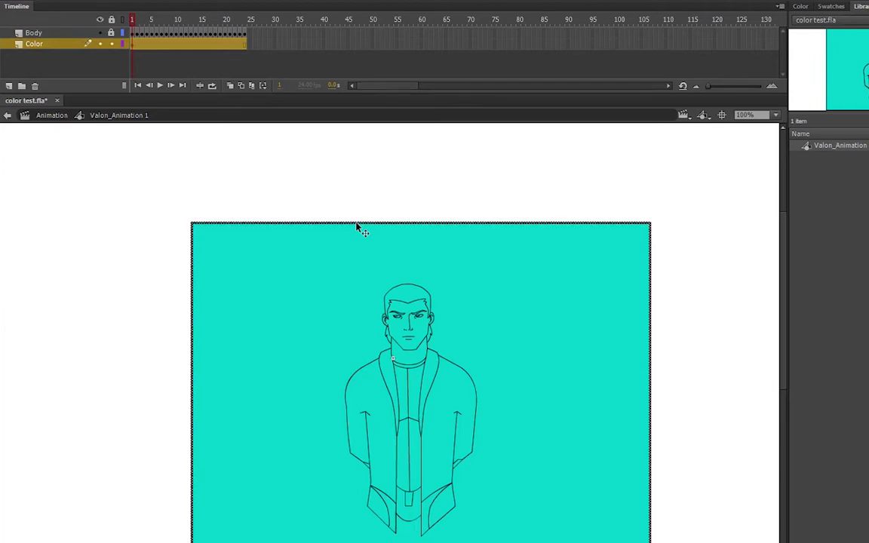
key(Delete)
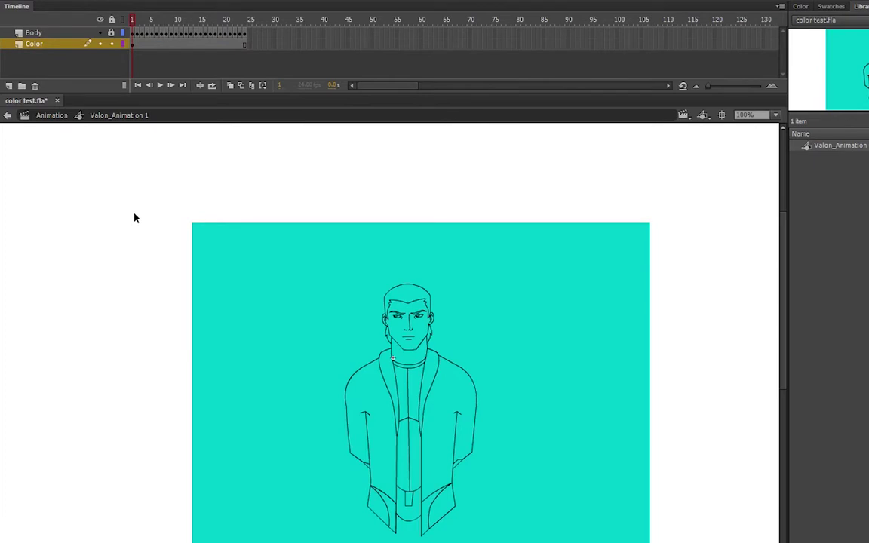
Step: In the main scene, hide and lock the Body layer and place the Valon_Animation 1 symbol on a new layer
click(111, 20)
click(59, 116)
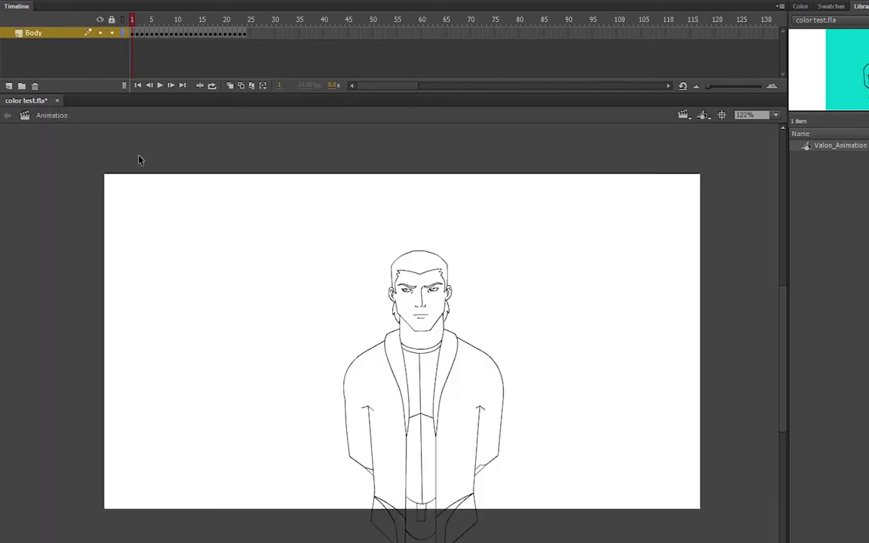
click(99, 33)
click(9, 85)
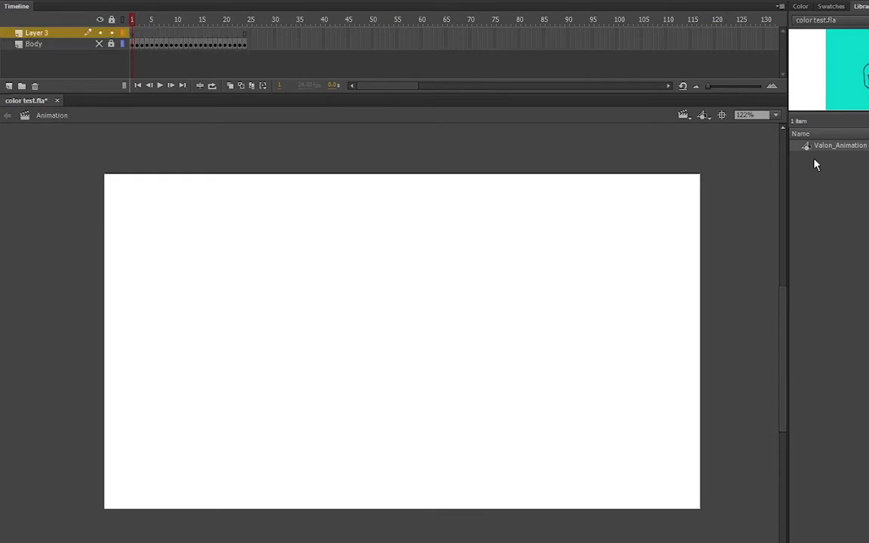
drag(842, 149, 432, 311)
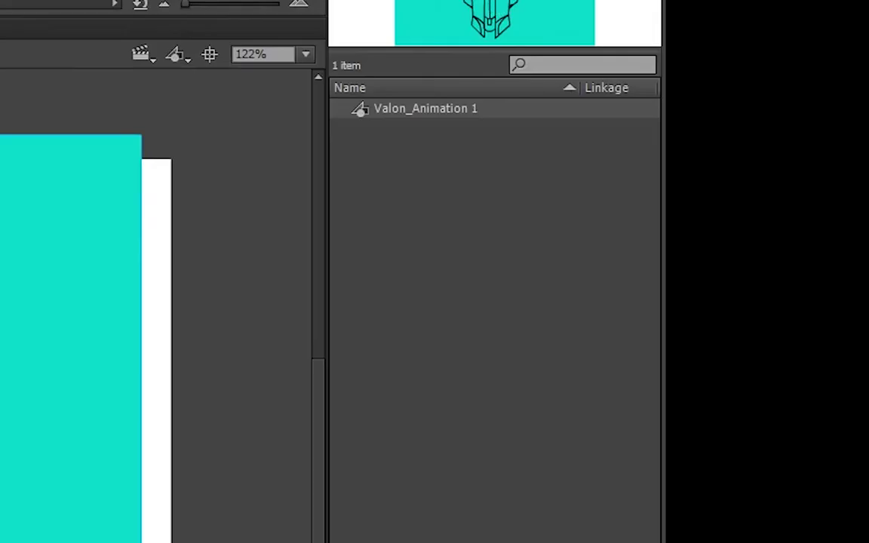
Step: Set the symbol instance's looping to Play Once and rename its layer Animation
click(358, 1)
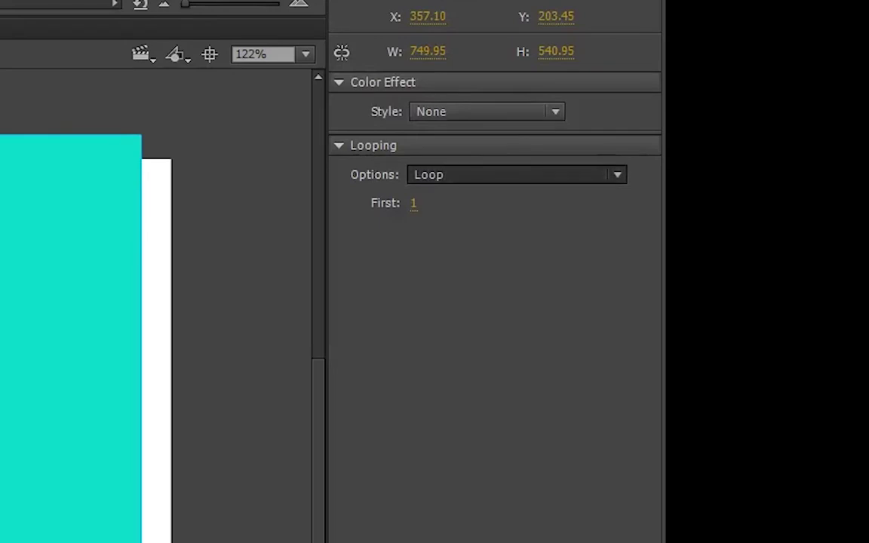
click(517, 175)
click(469, 235)
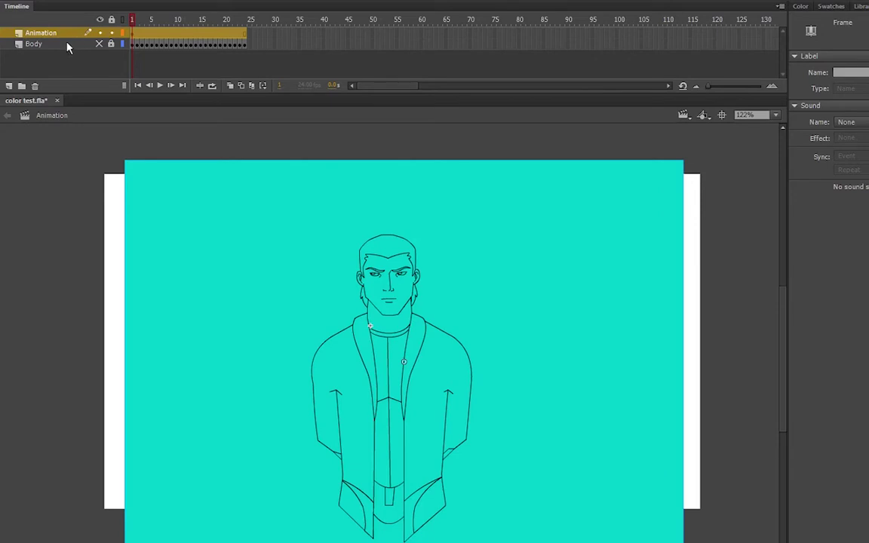
Step: Delete the original Body layer from the main scene
click(67, 45)
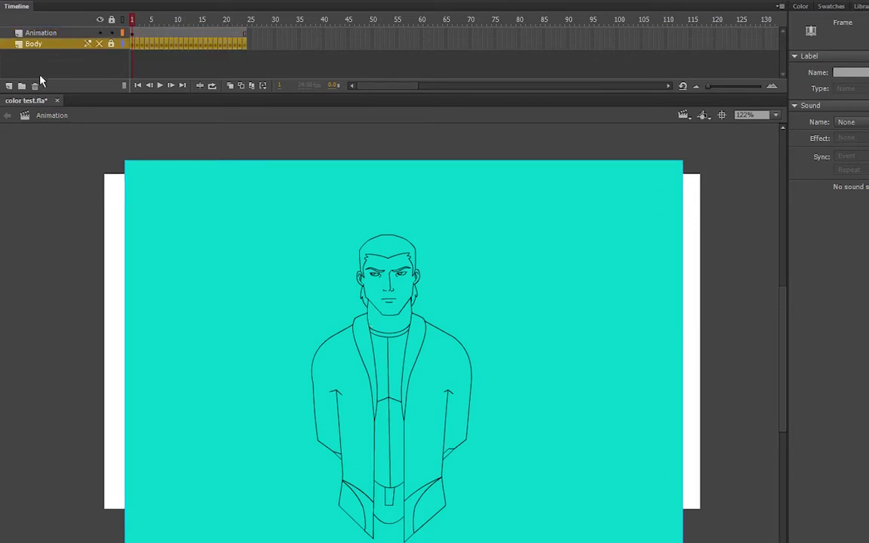
click(35, 88)
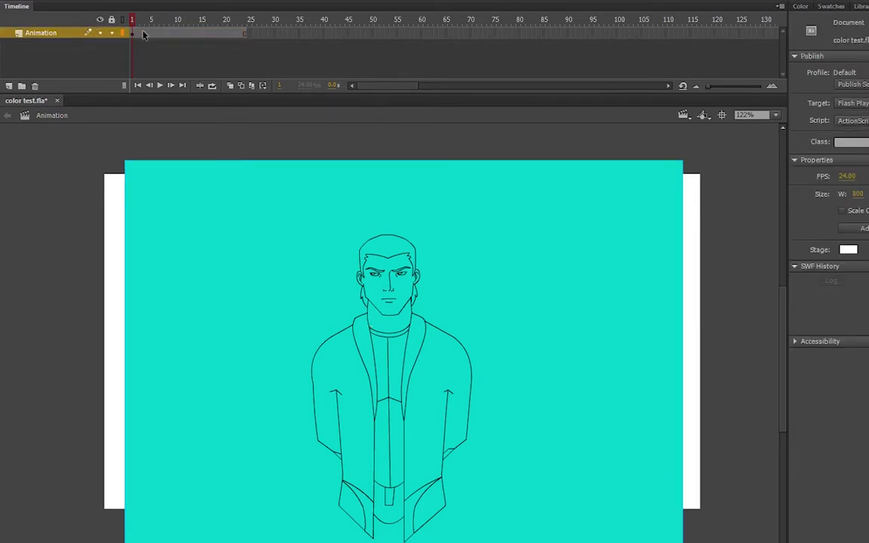
Step: Convert frames 2 to 24 of the Animation layer into keyframes and save the file
drag(244, 36, 138, 35)
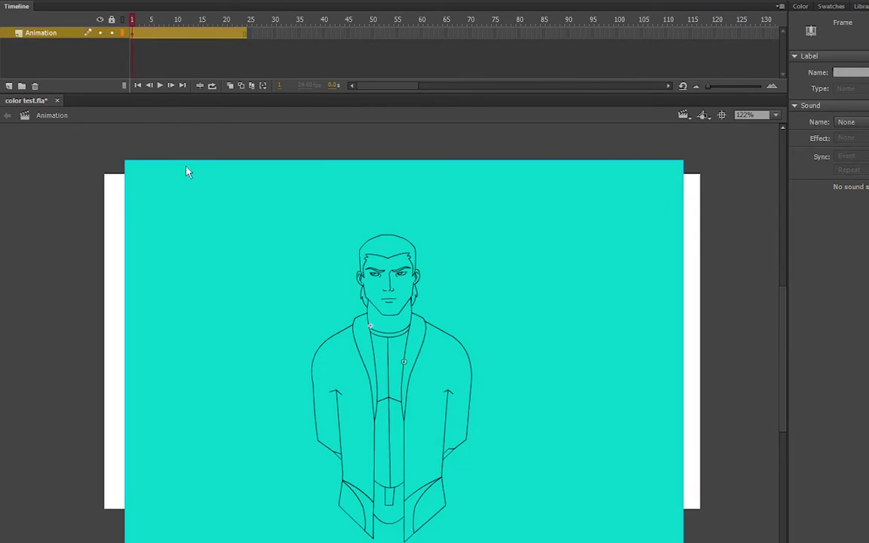
key(F6)
click(249, 46)
key(ctrl+s)
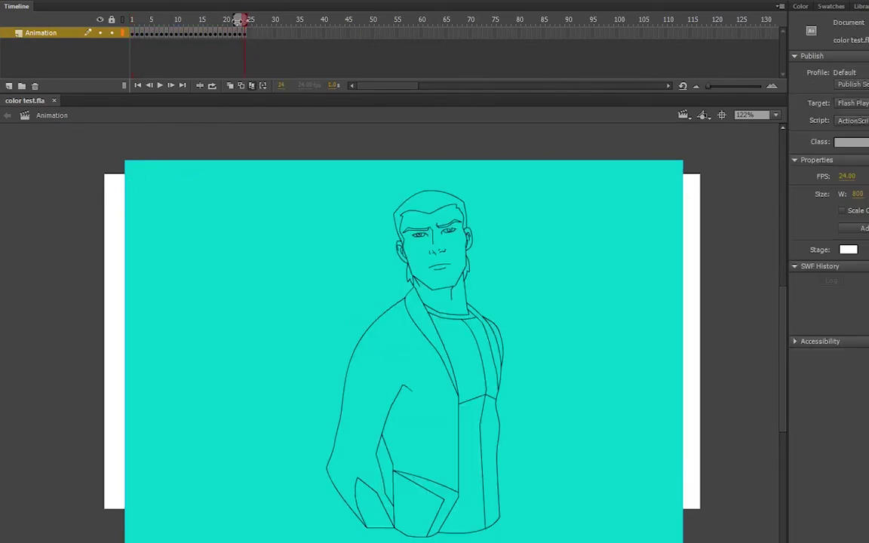
Step: Break the symbol instances on all 24 frames apart into raw shapes, including the grouped line art
drag(238, 21, 133, 23)
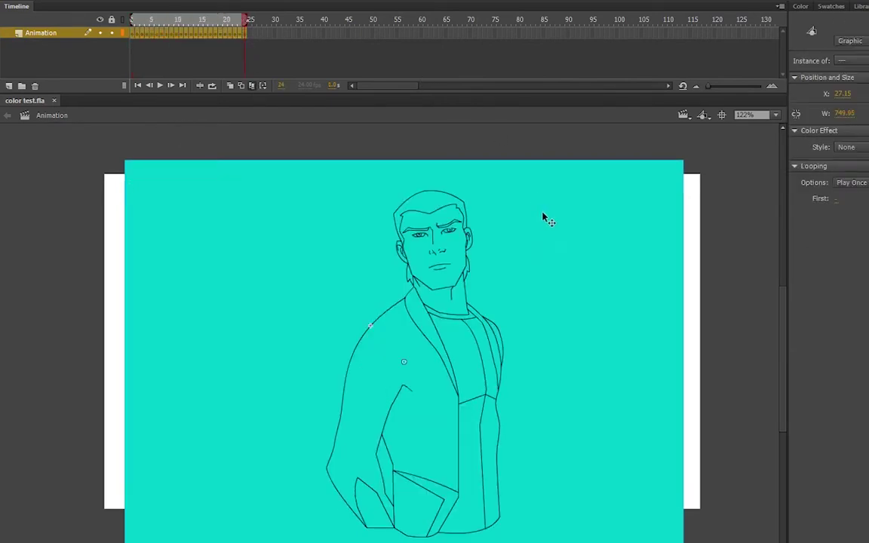
key(ctrl+b)
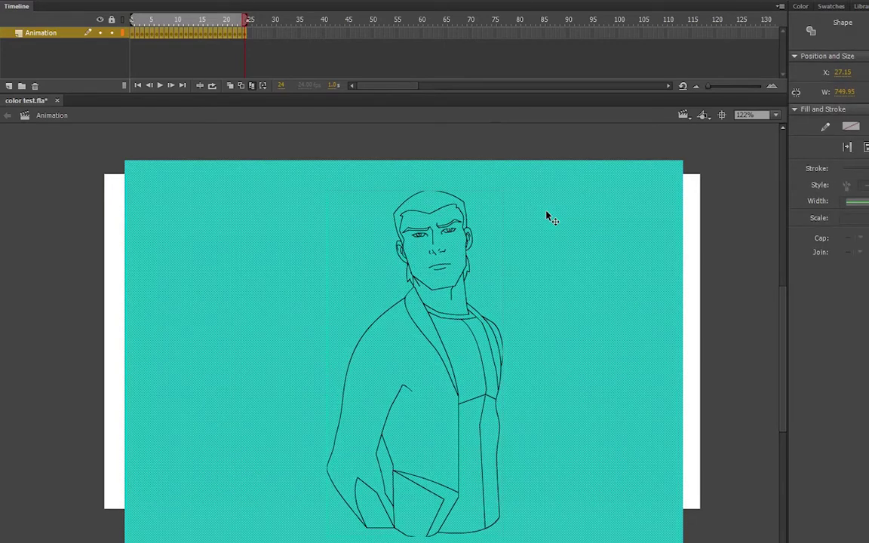
key(ctrl+b)
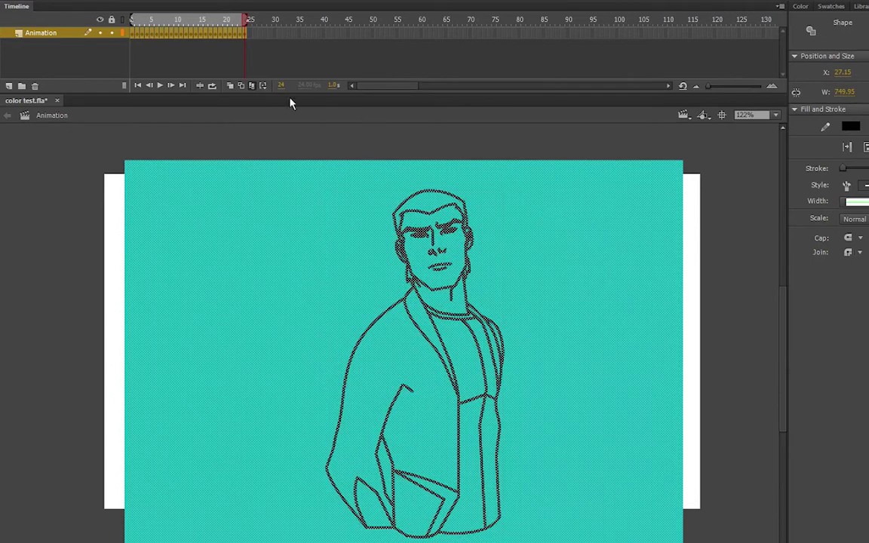
click(101, 156)
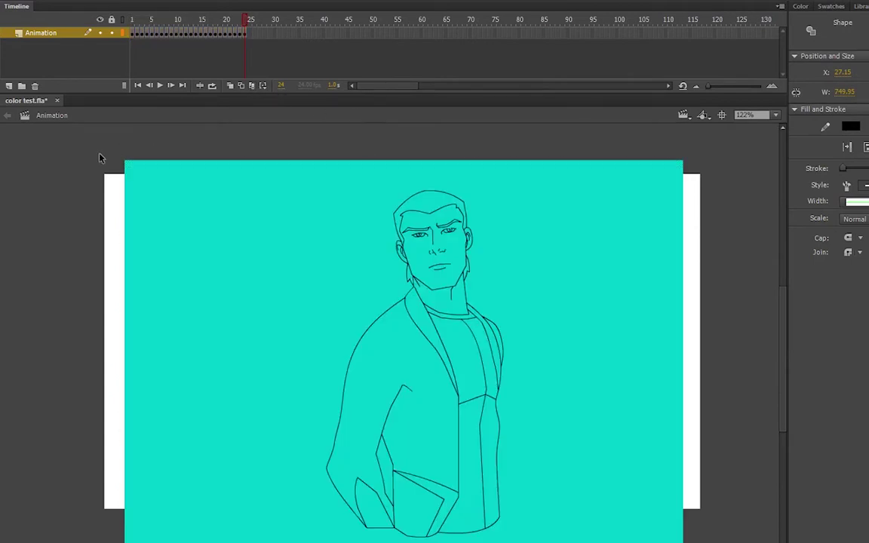
click(181, 187)
Step: Turn on multi-frame editing and delete the turquoise fill outside the character on one frame after another, keeping the line art
click(252, 87)
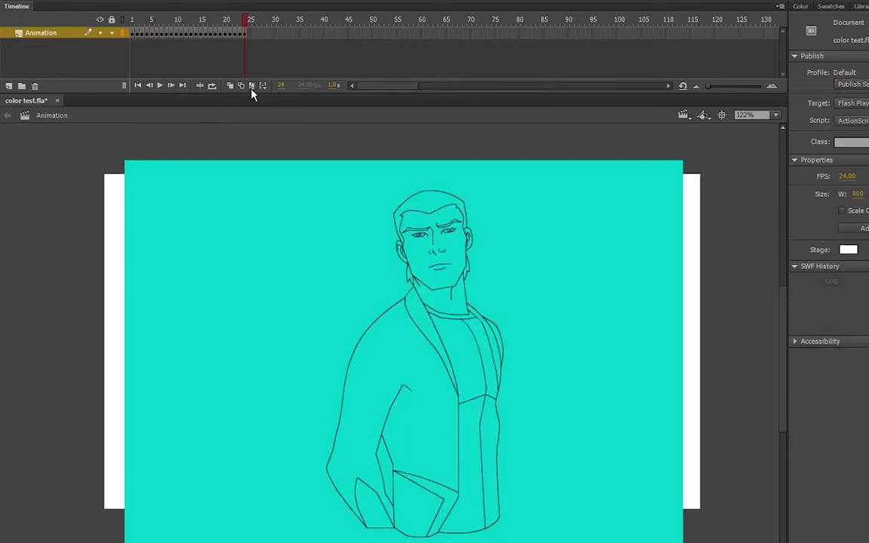
key(ctrl+a)
key(ctrl+a)
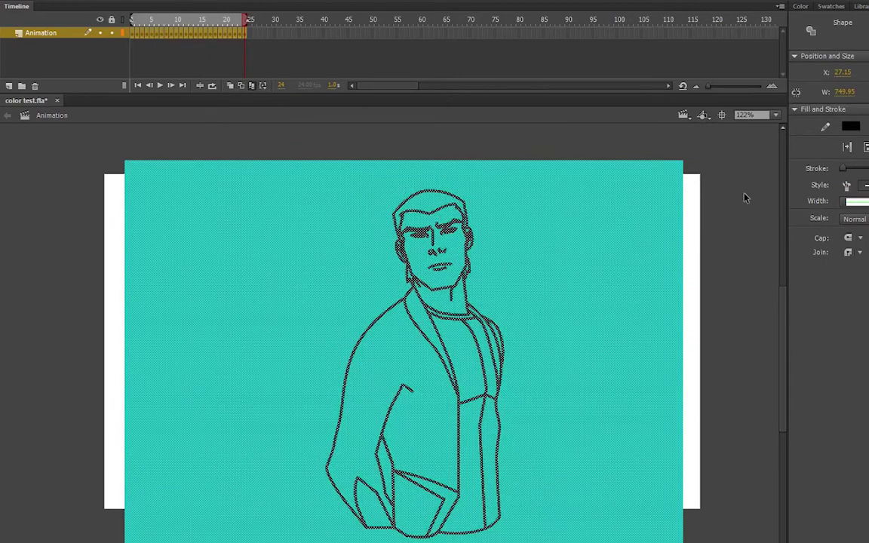
click(731, 198)
click(671, 204)
key(Delete)
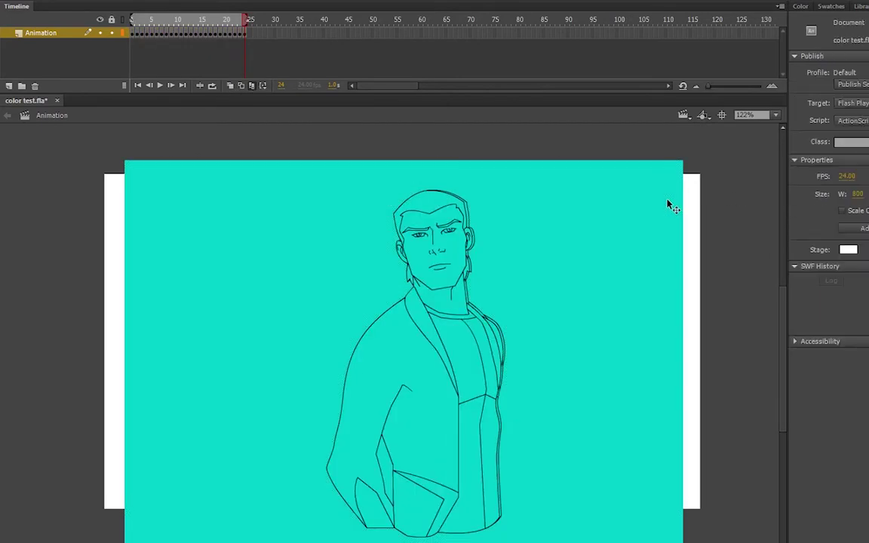
click(669, 201)
key(Delete)
click(668, 200)
key(Delete)
click(667, 201)
key(Delete)
click(668, 202)
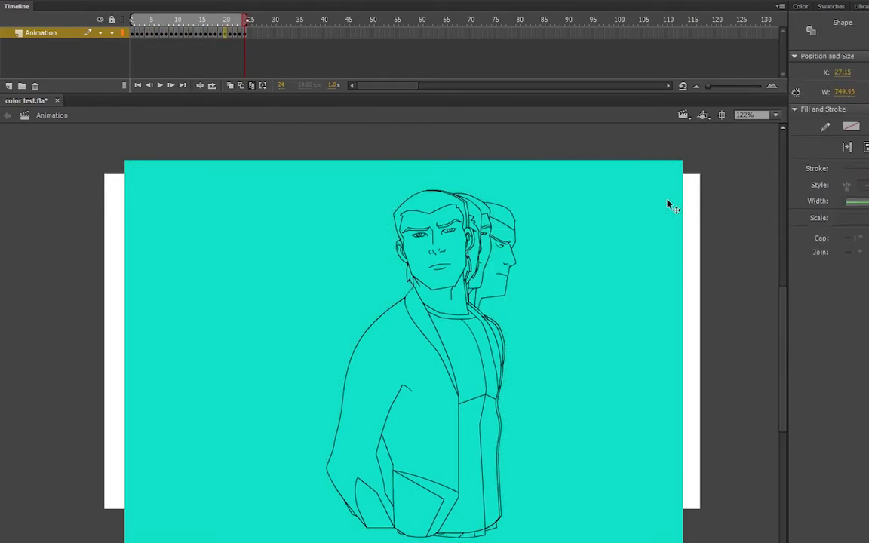
key(Delete)
click(668, 201)
key(Delete)
click(668, 201)
key(Delete)
click(668, 205)
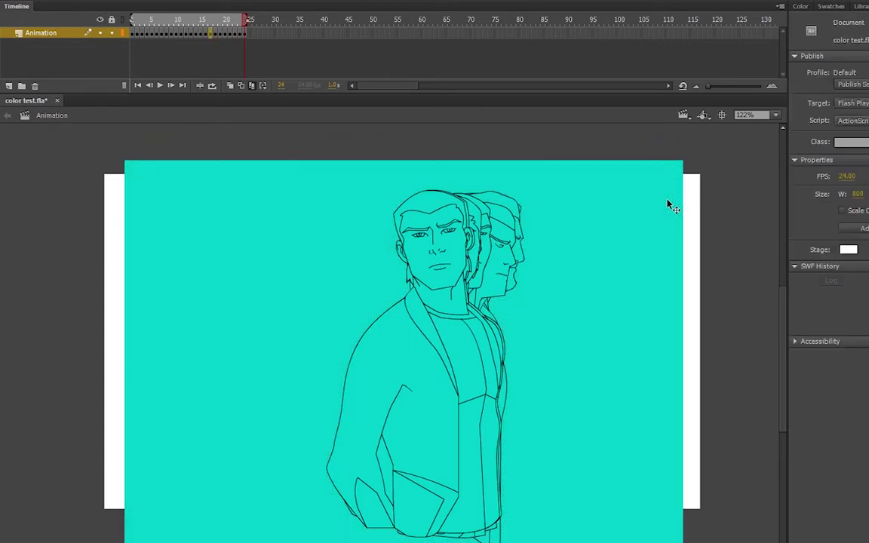
key(Delete)
click(668, 204)
key(Delete)
click(667, 204)
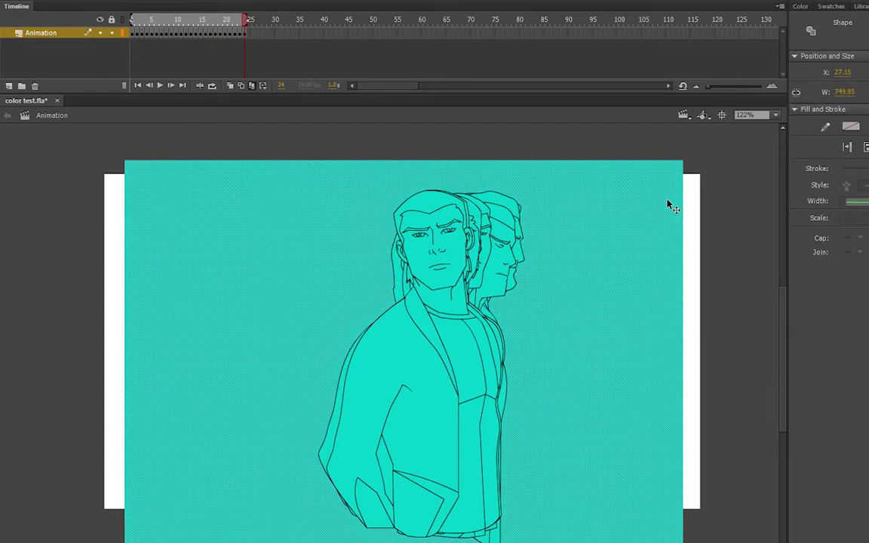
key(Delete)
click(667, 201)
key(Delete)
click(667, 201)
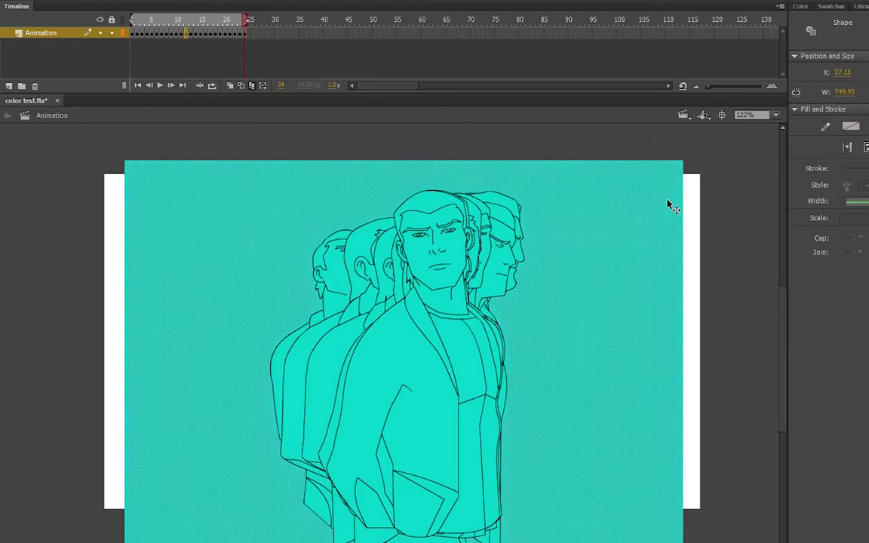
key(Delete)
click(668, 200)
key(Delete)
click(667, 200)
key(Delete)
click(667, 201)
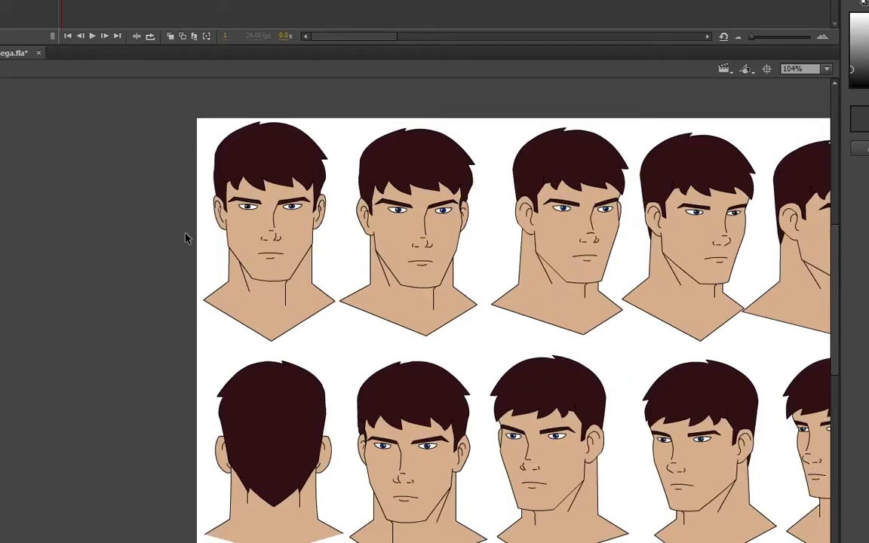
Step: Zoom in on the first head in the coloured head turnaround drawing to examine the fill inside its ear
scroll(229, 223, up, 2)
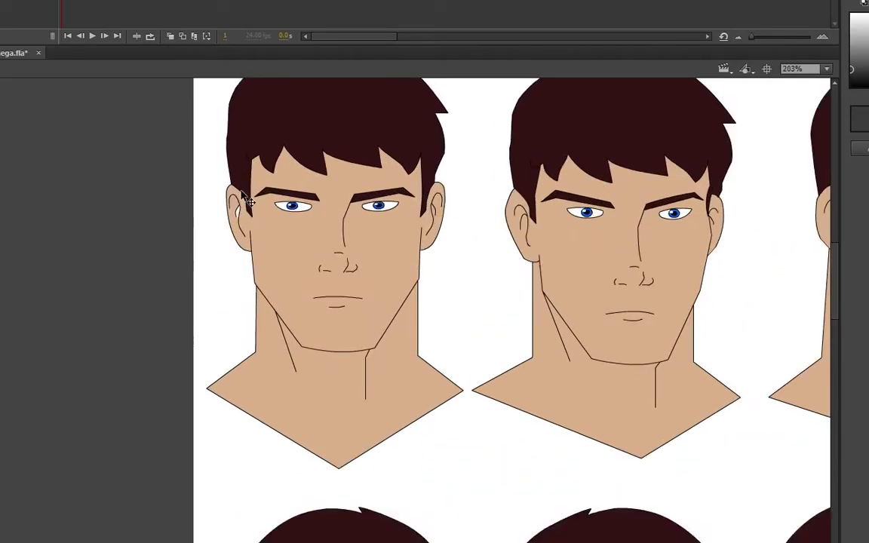
scroll(227, 215, up, 6)
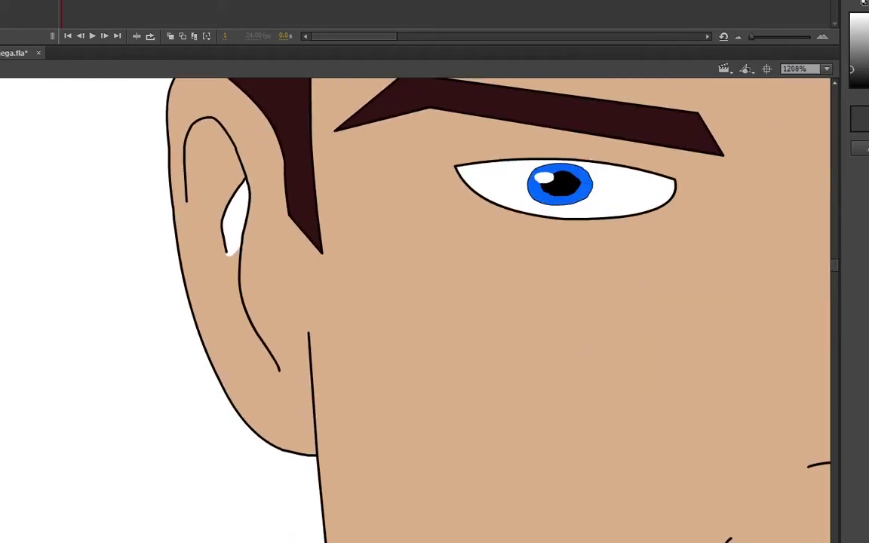
click(234, 252)
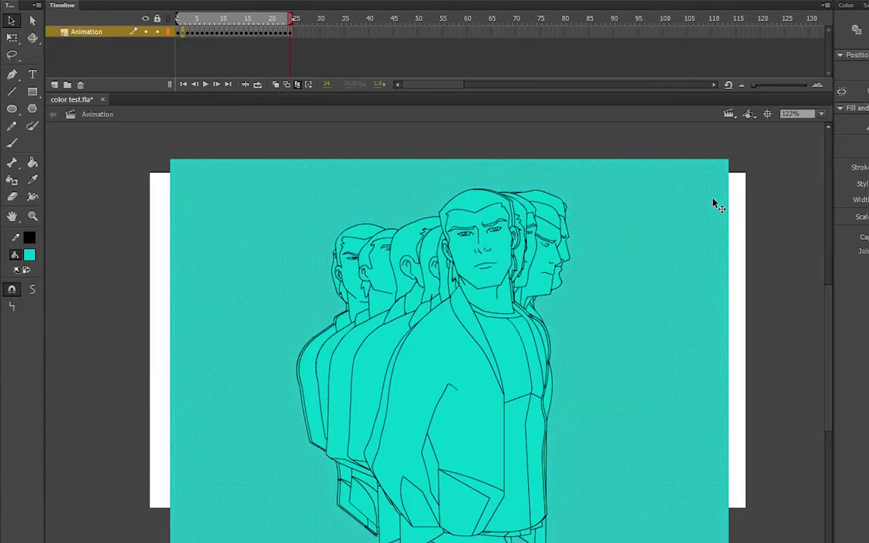
Step: Delete the remaining turquoise fill outside the character and turn off multi-frame editing
click(715, 205)
key(Delete)
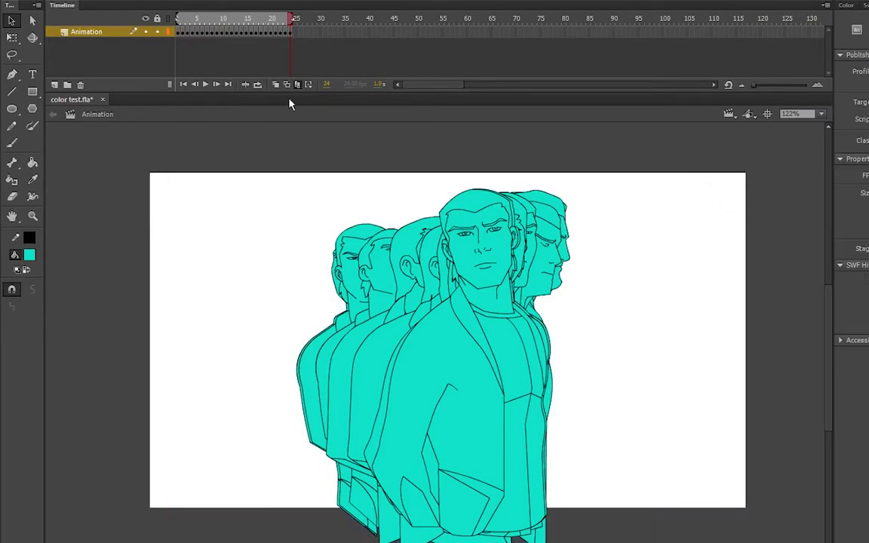
click(298, 86)
Step: Go to frame 16 and delete the turquoise fill in the gap between the character's arm and torso
drag(292, 18, 209, 30)
click(33, 162)
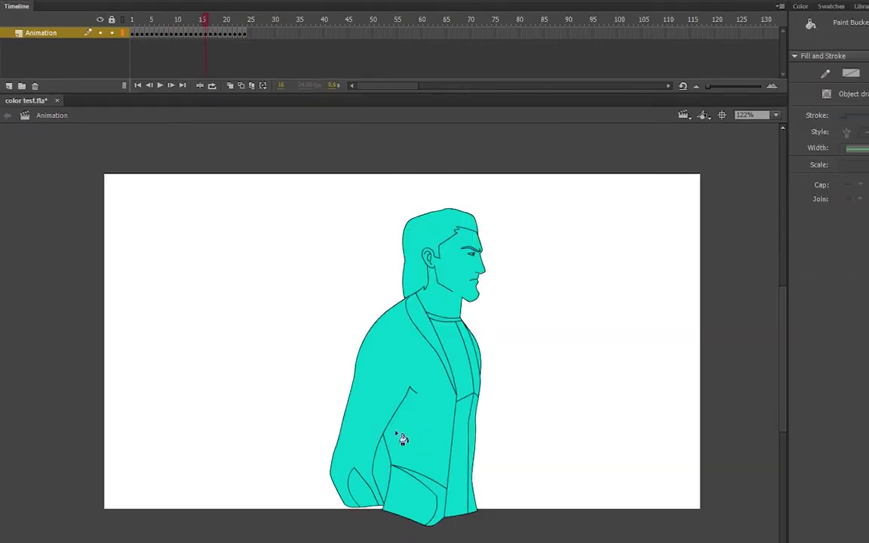
key(period)
key(period)
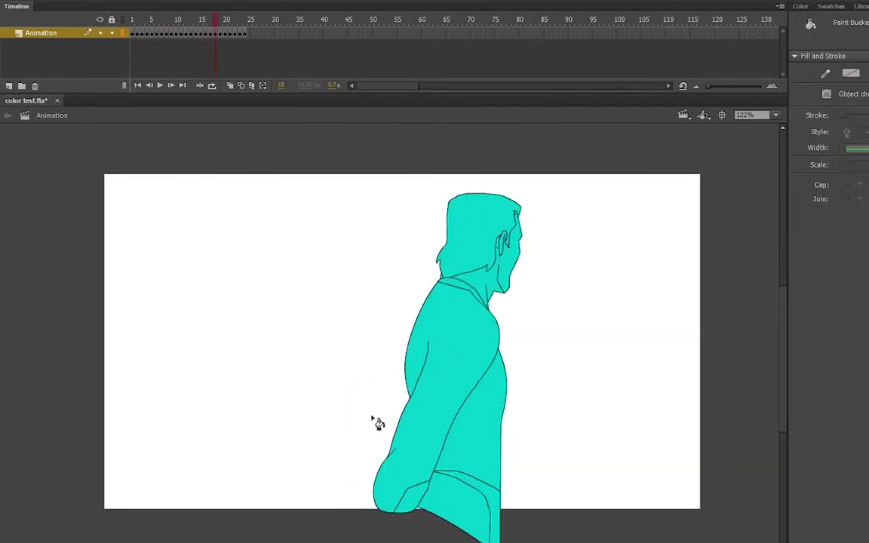
key(comma)
key(period)
key(v)
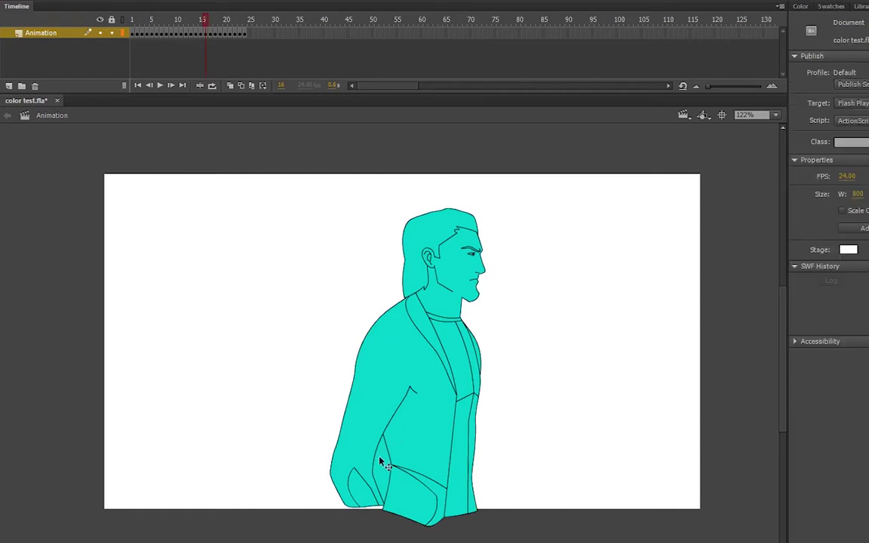
click(382, 464)
key(Delete)
key(comma)
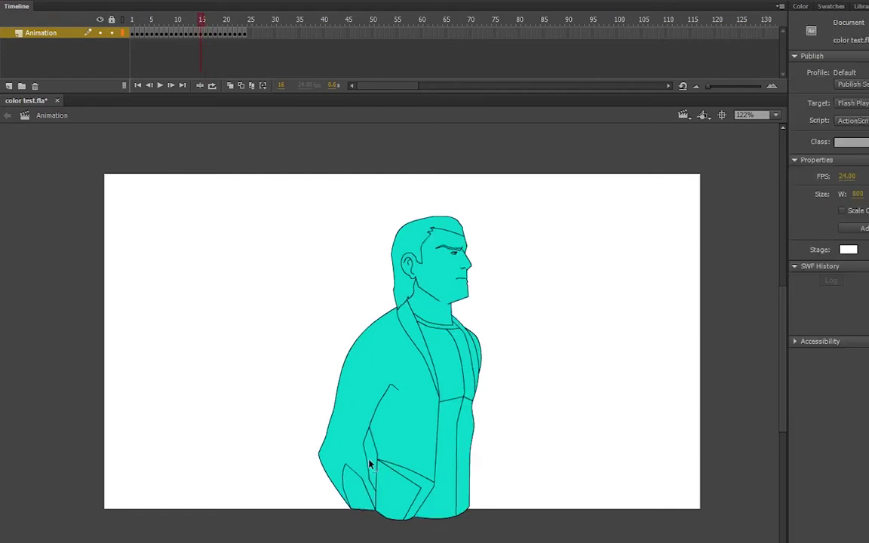
Step: Delete the turquoise fill in the gap between arm and torso on frames 15, 14 and 13
click(371, 460)
key(Delete)
key(comma)
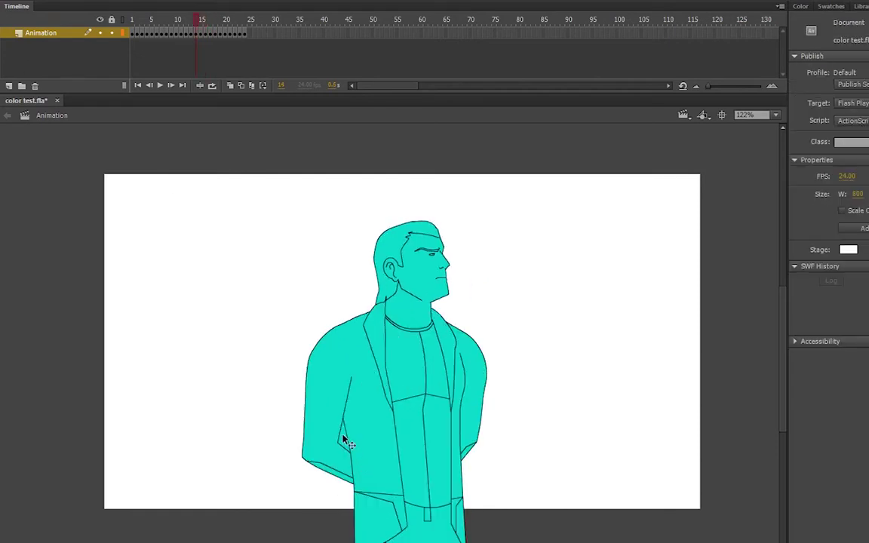
click(345, 439)
key(Escape)
key(comma)
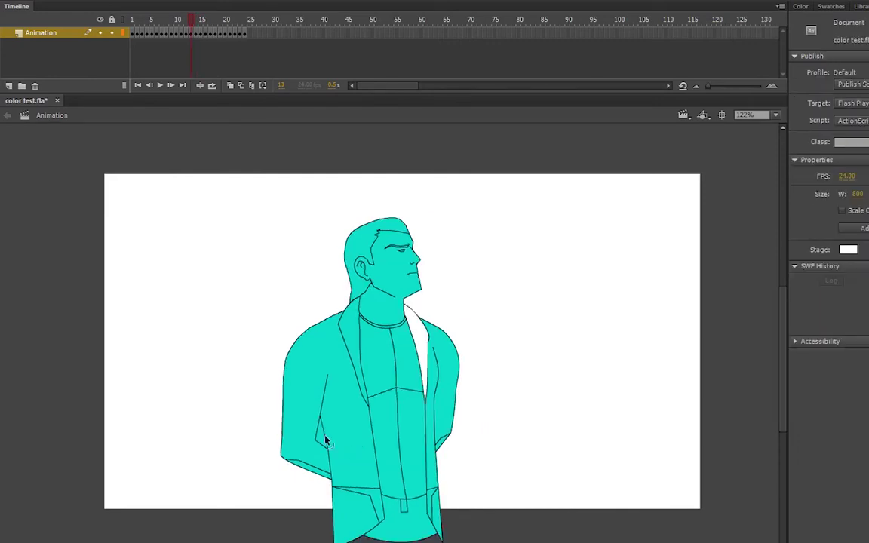
click(323, 441)
key(Delete)
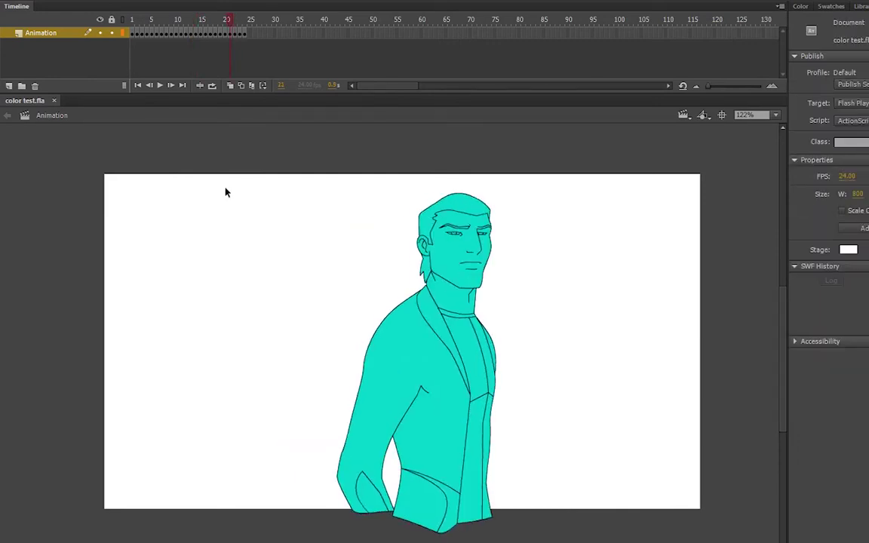
Step: Step backward and forward through the animation frames to check the turquoise fill and the cleared arm gaps
key(comma)
key(comma)
key(comma)
key(comma)
key(comma)
key(comma)
key(comma)
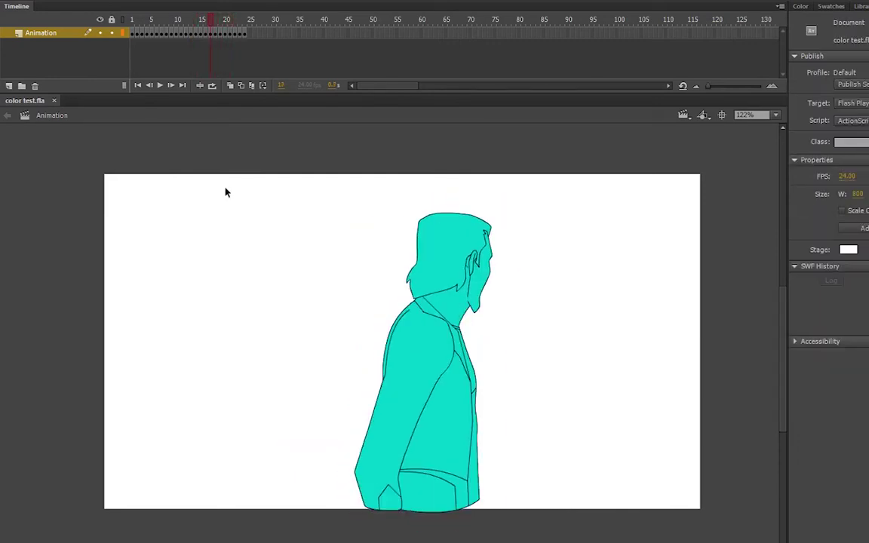
key(comma)
key(comma)
key(comma)
key(comma)
key(comma)
key(comma)
key(comma)
key(comma)
key(comma)
key(comma)
key(comma)
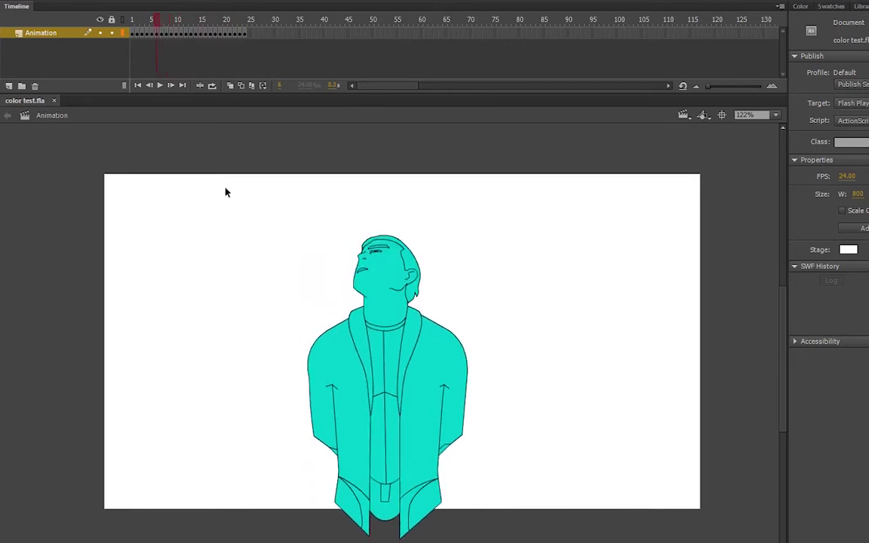
key(comma)
key(comma)
key(period)
key(period)
key(period)
key(period)
key(period)
key(period)
key(period)
key(period)
key(period)
key(period)
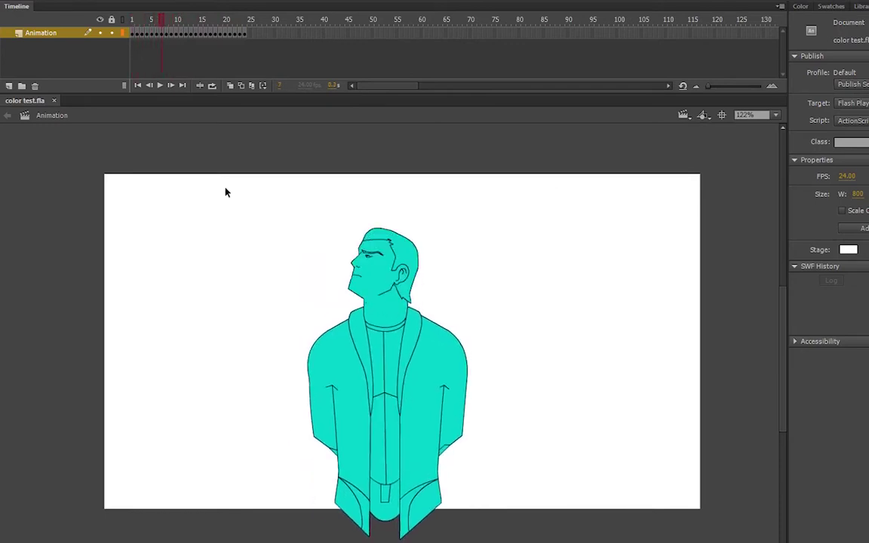
key(period)
key(period)
key(period)
key(period)
key(period)
key(period)
key(period)
key(period)
key(period)
key(period)
key(period)
key(period)
key(period)
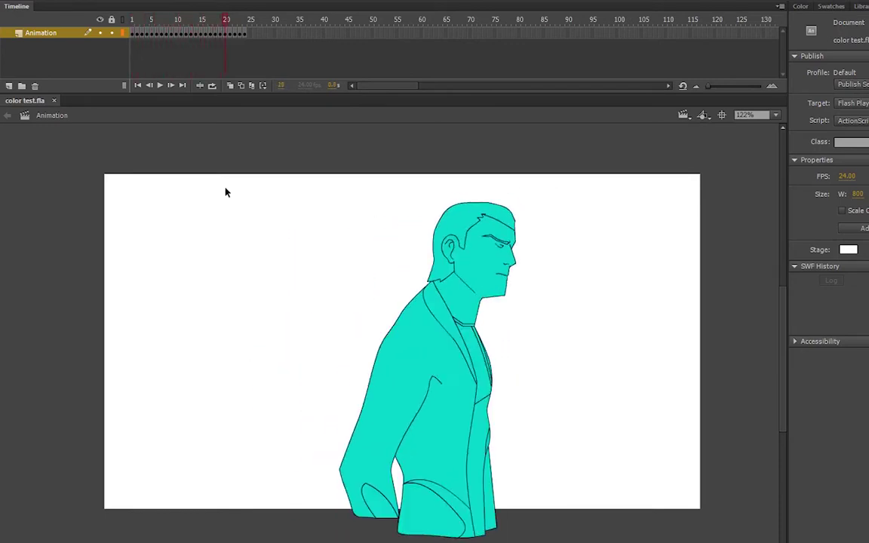
key(period)
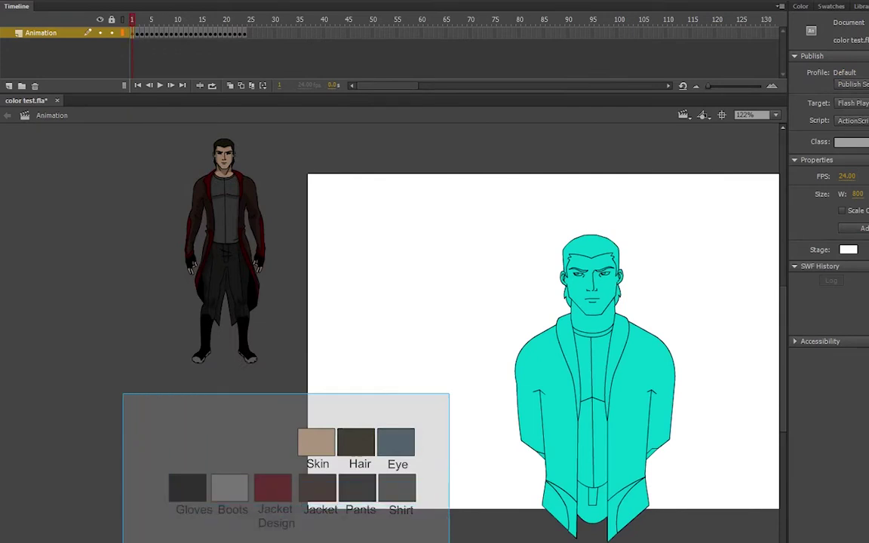
Step: Group the labelled colour palette swatches beside the character on frame 1
key(ctrl+g)
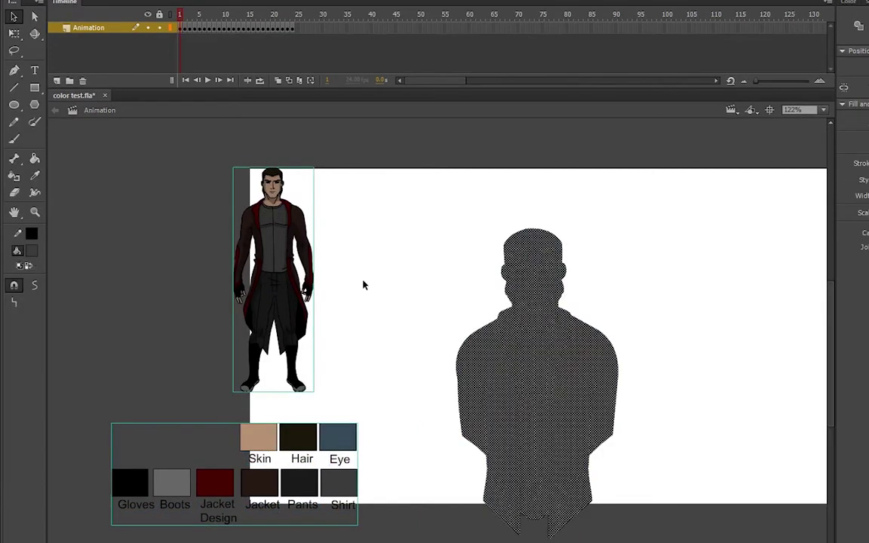
click(363, 285)
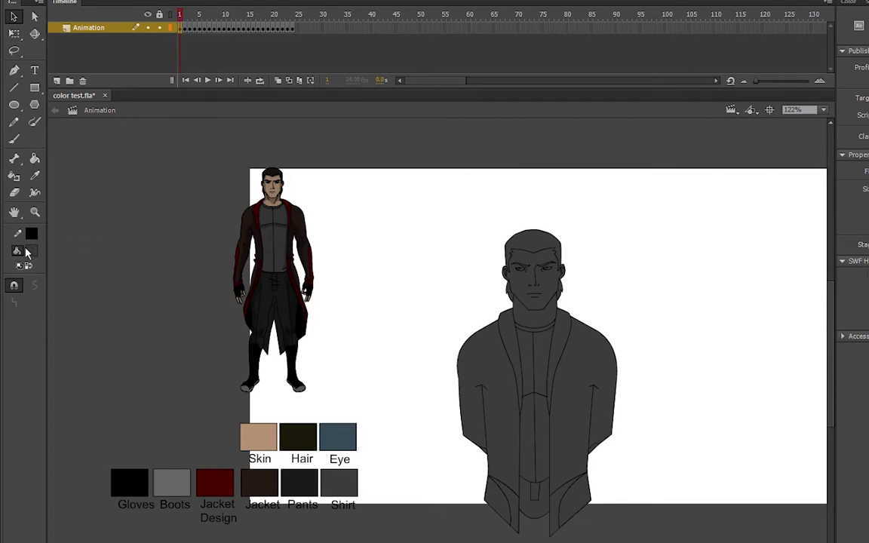
Step: Select all artwork on frame 1 and change the character's fill to light blue
key(ctrl+a)
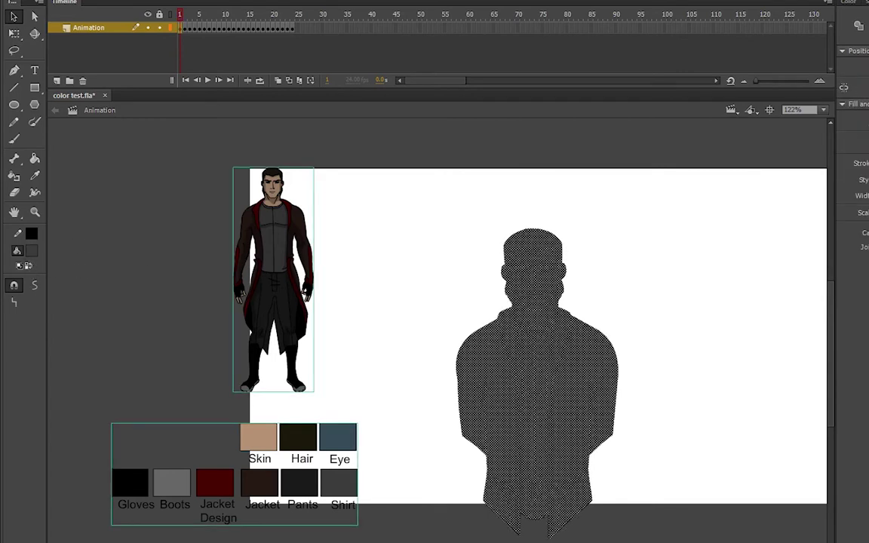
click(182, 333)
click(148, 444)
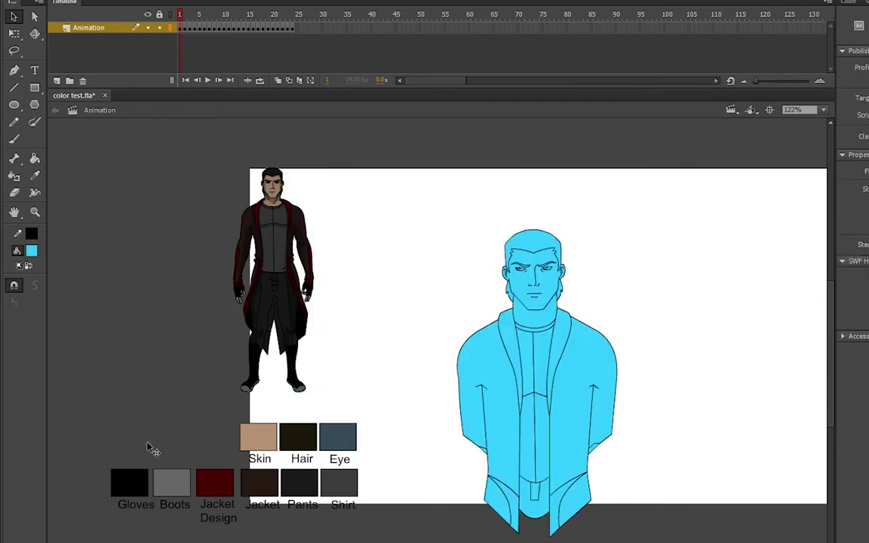
Step: Sample the Shirt swatch and fill both halves of the character's upper shirt with it on frame 1
key(i)
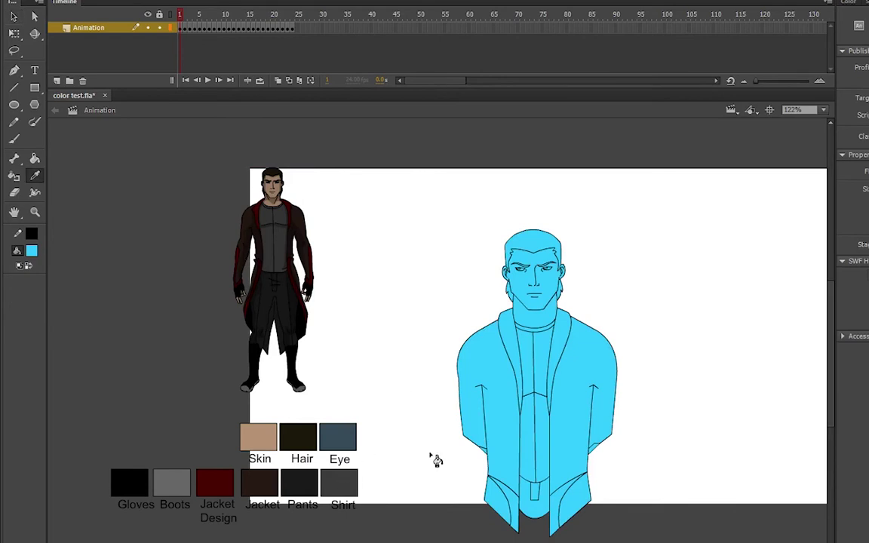
click(338, 483)
click(542, 362)
click(522, 363)
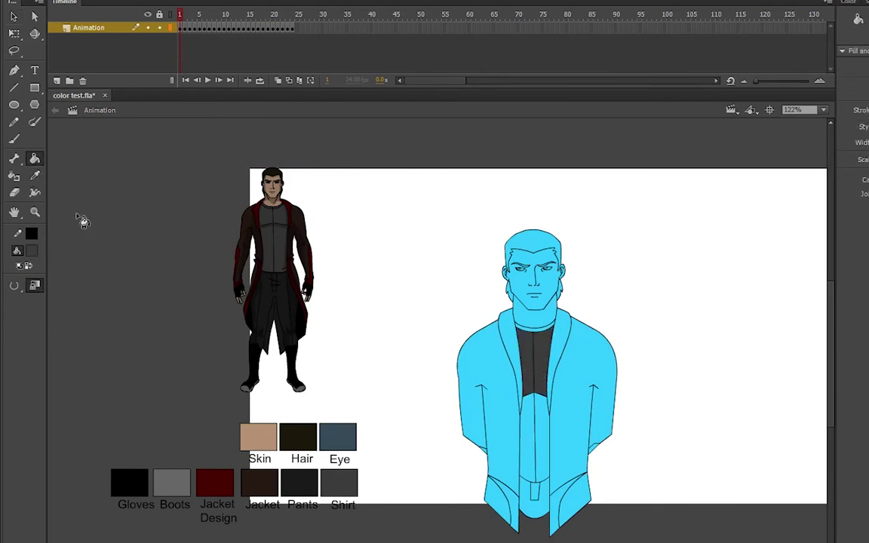
Step: Sample the Jacket swatch and apply it as the character's base fill across all 24 frames using multi-frame editing
click(34, 175)
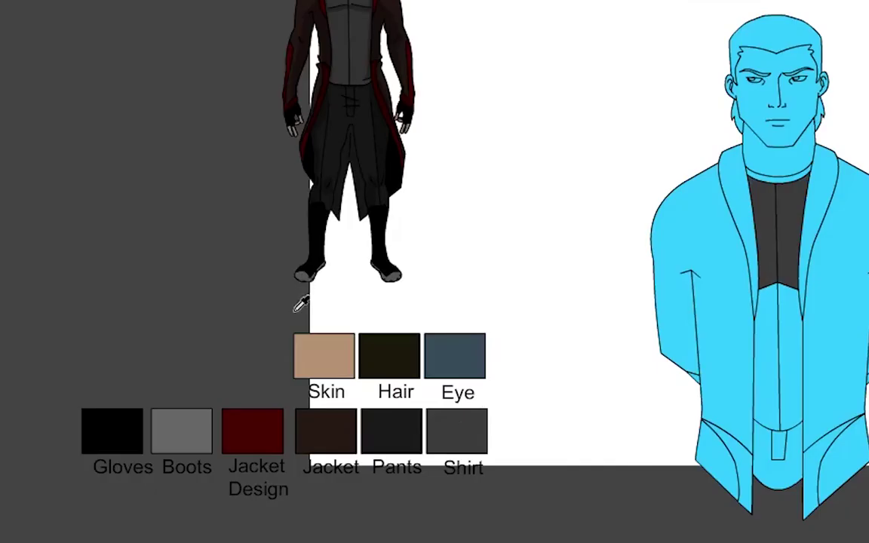
click(328, 432)
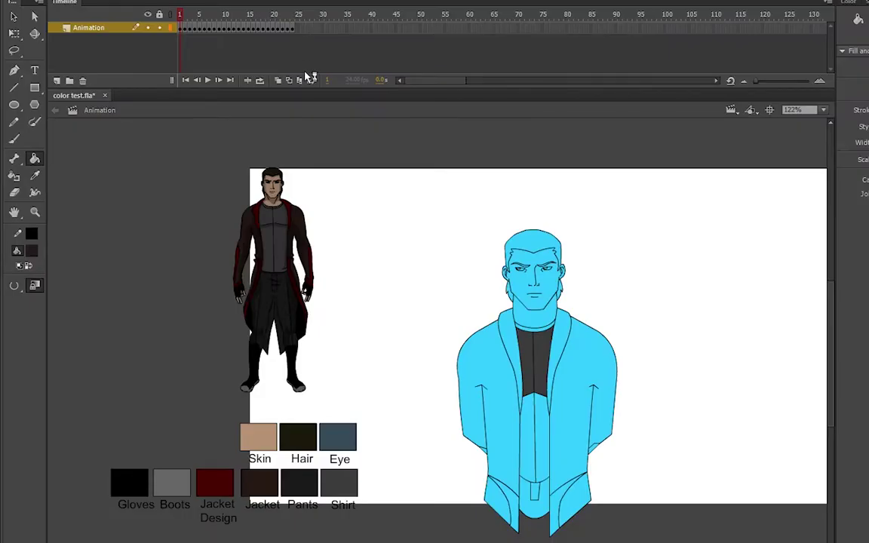
click(307, 80)
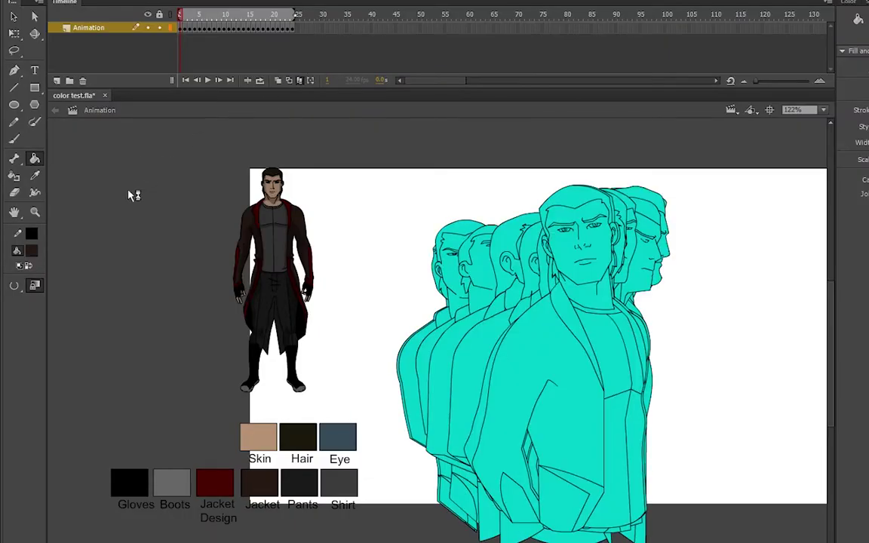
key(ctrl+a)
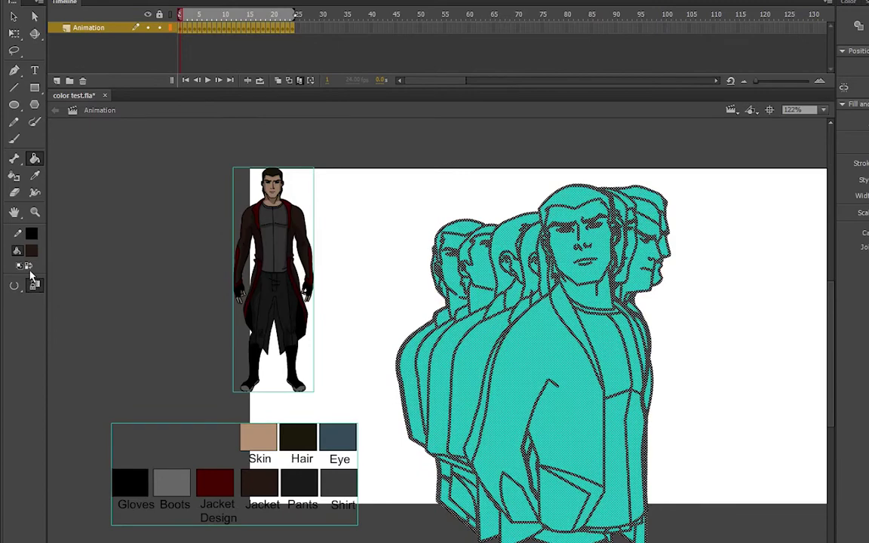
click(30, 268)
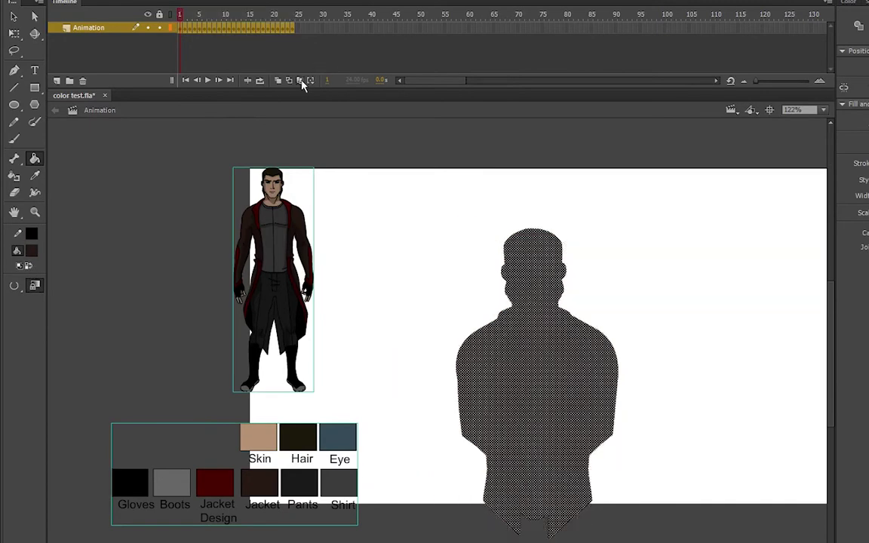
Step: Deselect the artwork, then sample the Skin swatch and fill the character's neck and face with it on frame 1
click(18, 36)
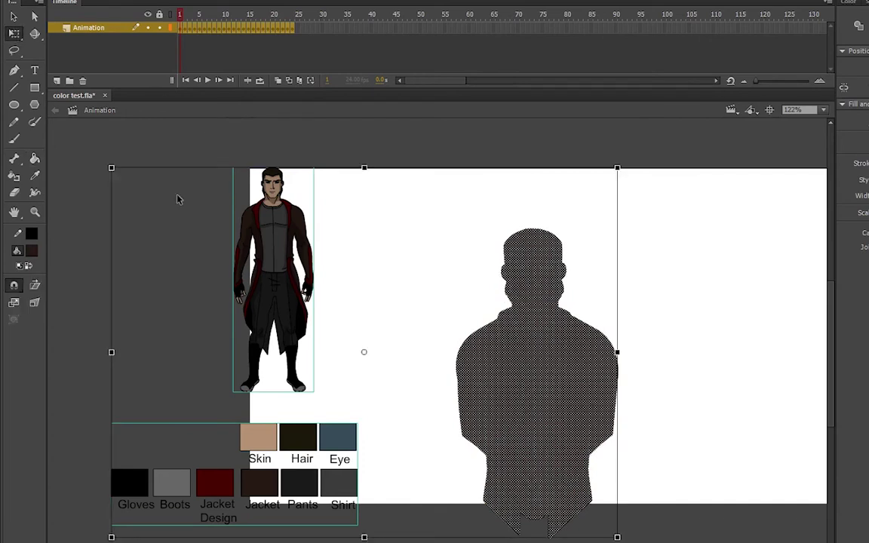
click(172, 182)
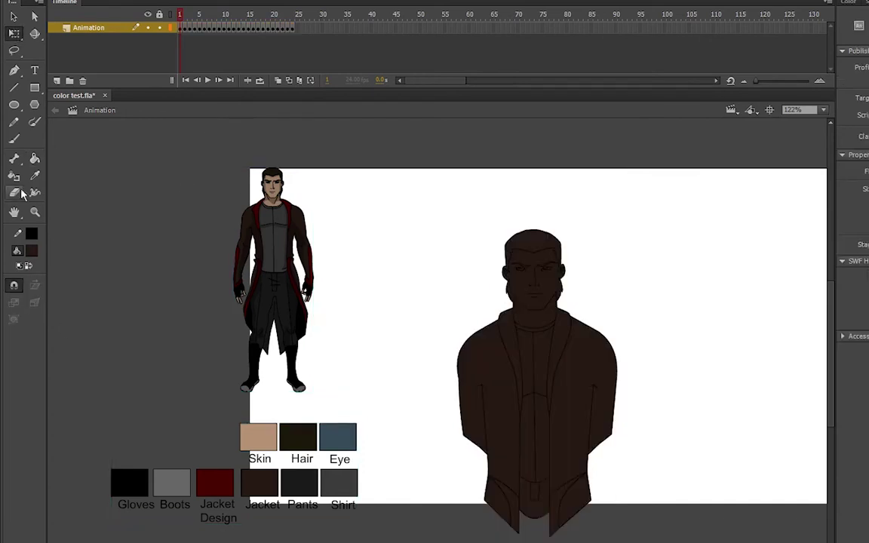
click(34, 177)
click(263, 433)
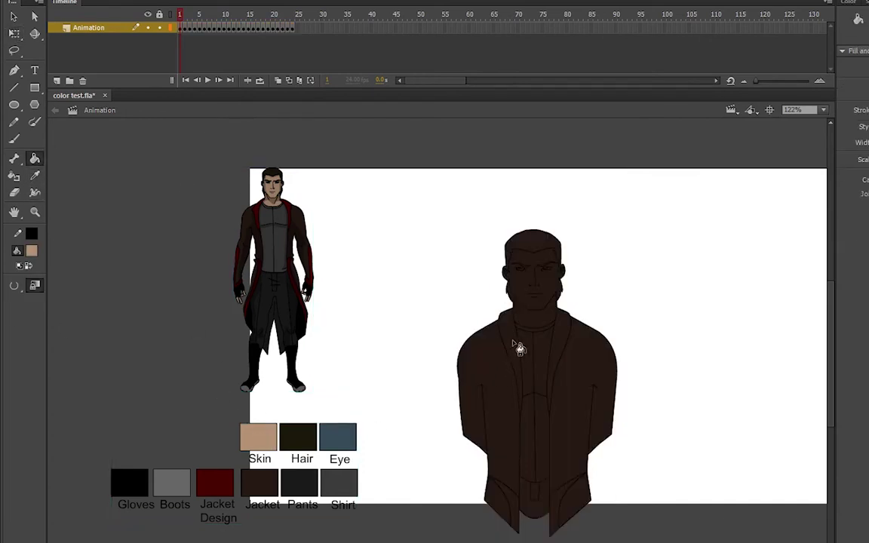
click(531, 317)
click(534, 287)
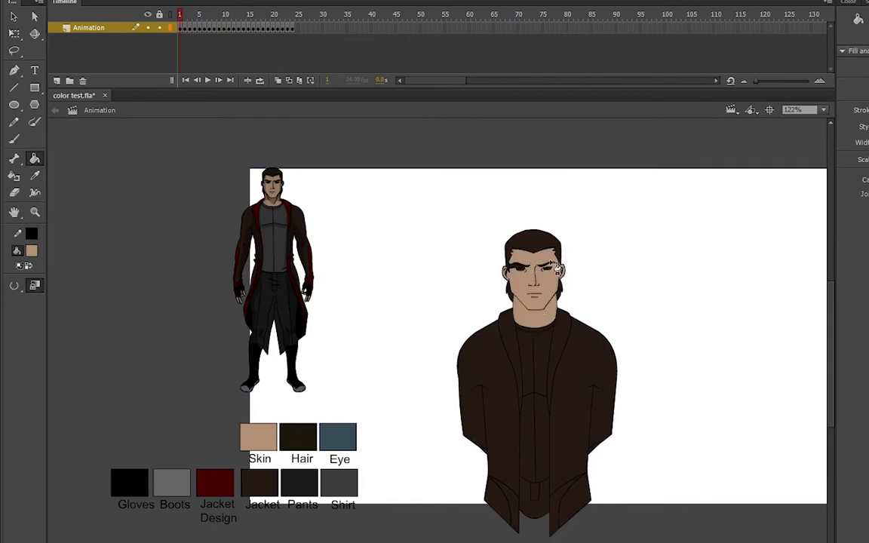
Step: Fill the character's shirt with the Shirt swatch colour and the pants with the Pants swatch colour on frame 1
click(35, 178)
click(337, 480)
click(536, 366)
click(534, 433)
click(35, 177)
click(299, 483)
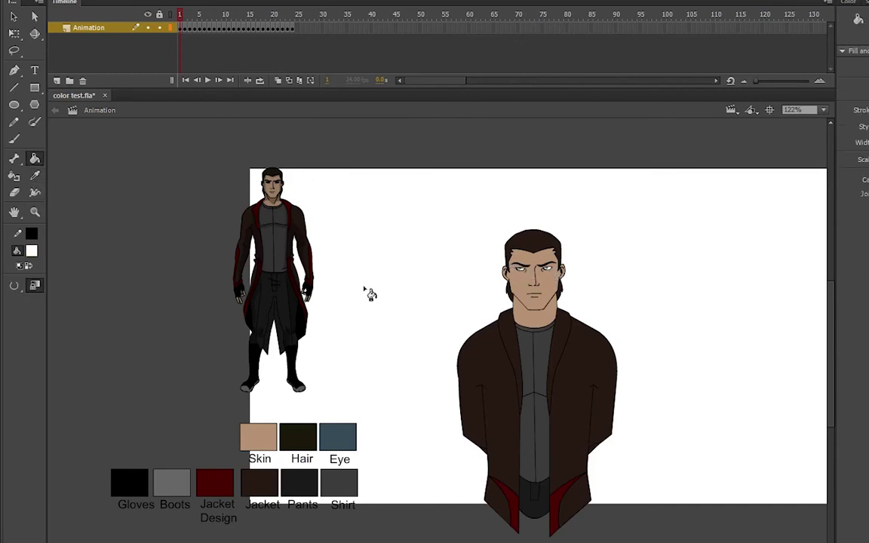
Step: Sample the skin tone from the face and touch up the small unfilled area at the ear on frame 1
click(34, 175)
click(518, 289)
key(z)
drag(227, 207, 702, 487)
key(q)
click(34, 159)
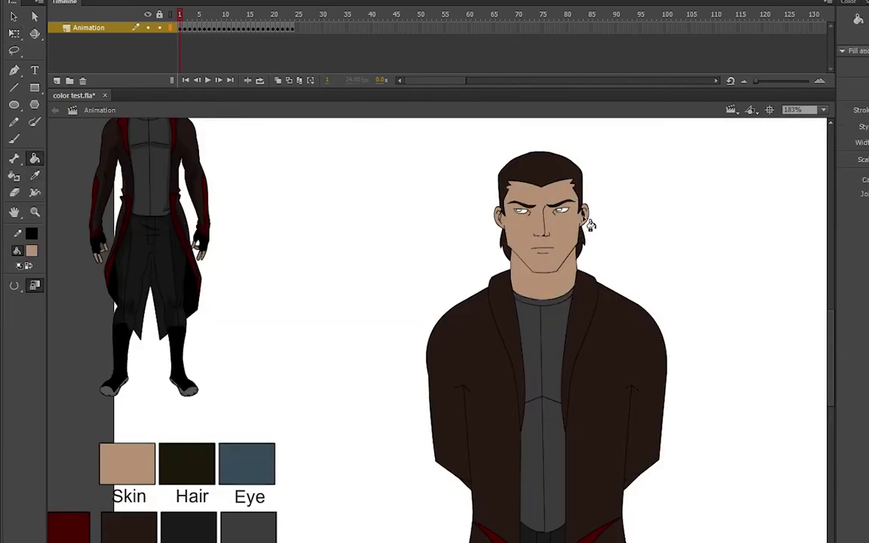
scroll(734, 202, left, 2)
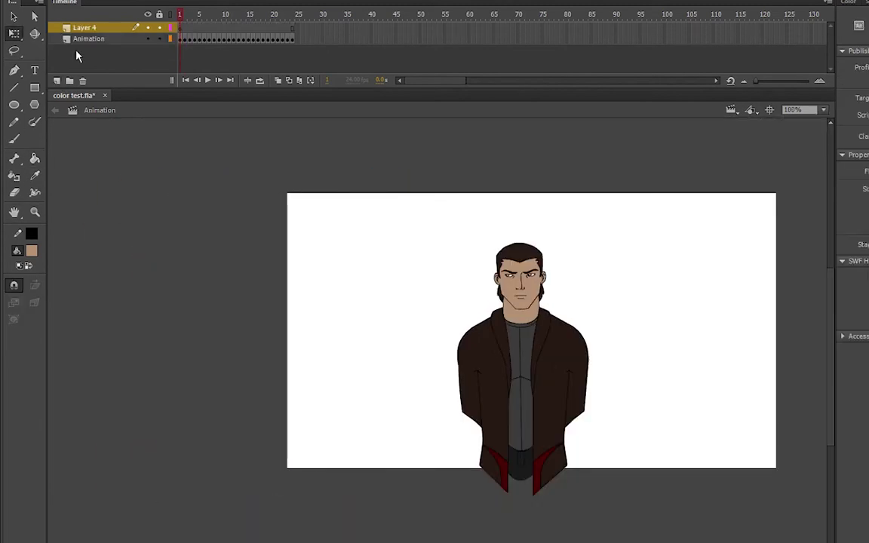
Step: Rename the new layer as Color and paste the character reference and palette in place on it
double_click(82, 28)
text(Color)
key(ctrl+shift+v)
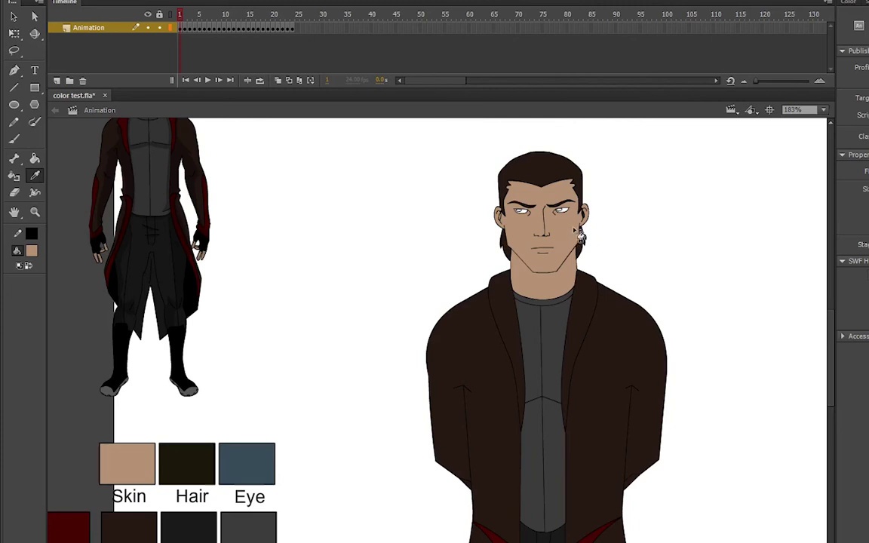
Step: Cut the full-body character reference and the grouped palette swatches from frame 1 of the Animation layer
click(579, 238)
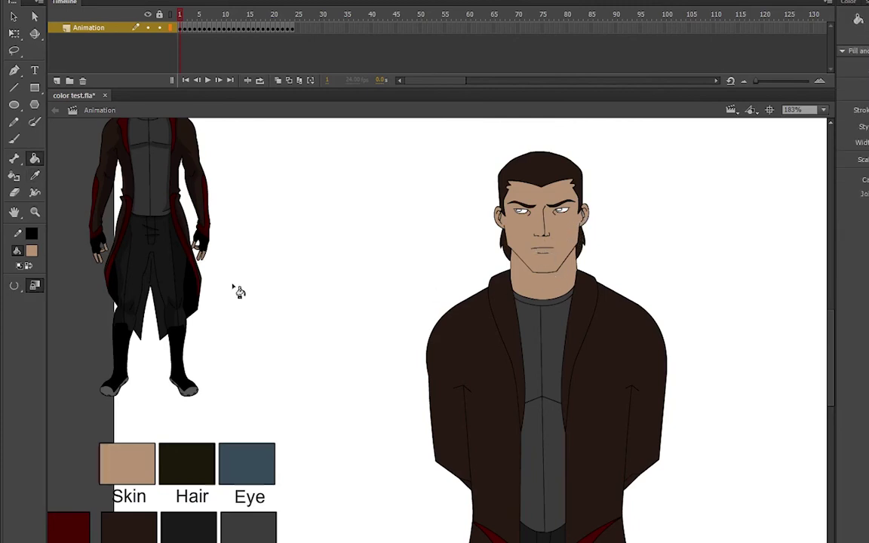
key(period)
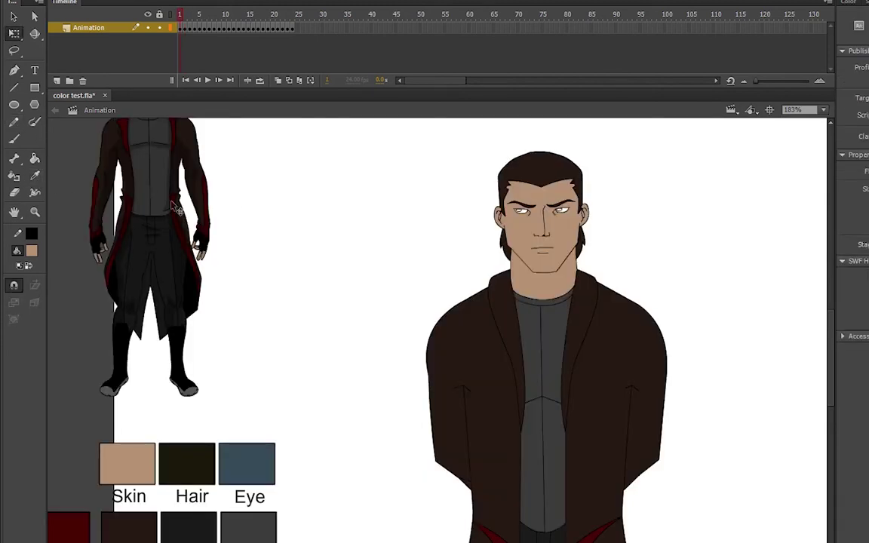
scroll(352, 528, left, 3)
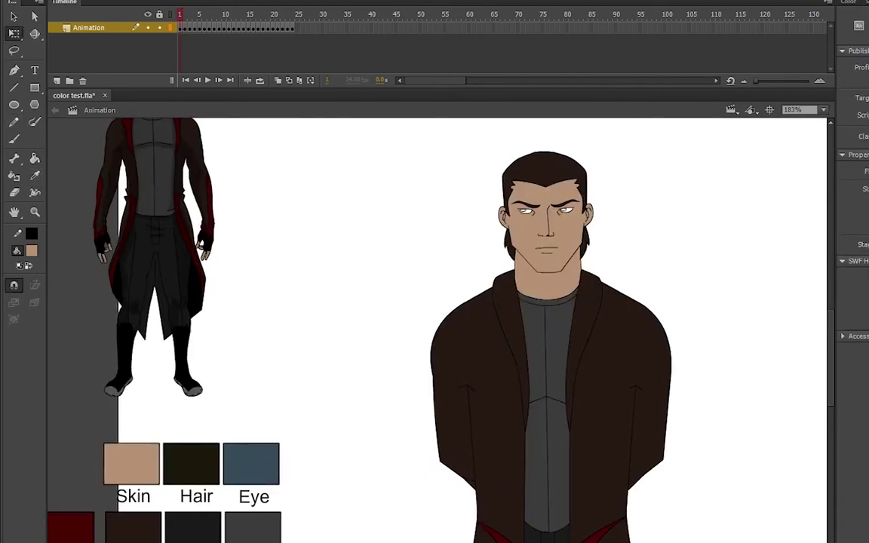
key(ctrl+1)
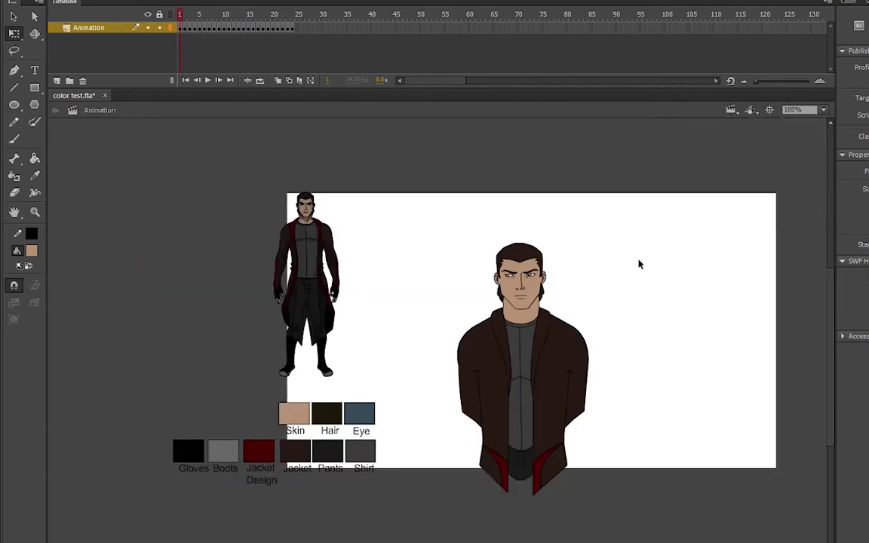
drag(162, 178, 400, 486)
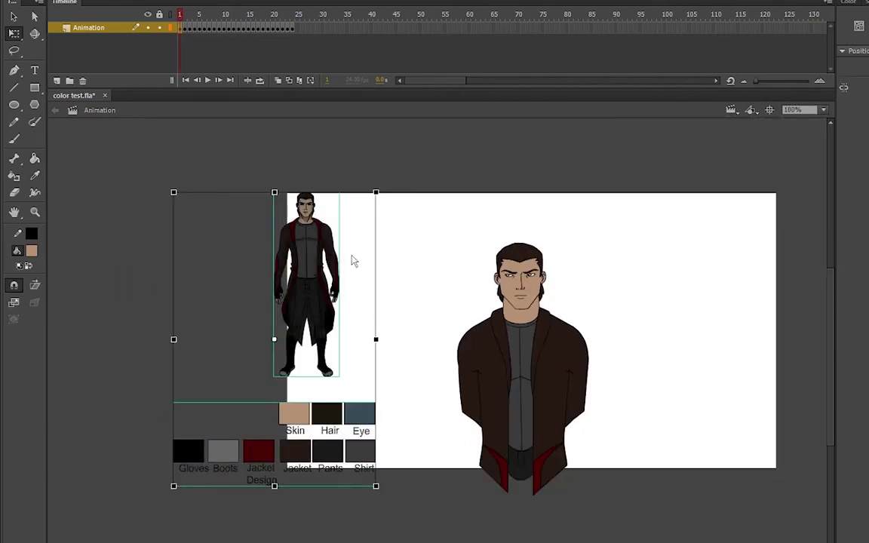
key(Delete)
Step: Create a layer named Color above the Animation layer and paste the reference and palette in place on it
click(57, 81)
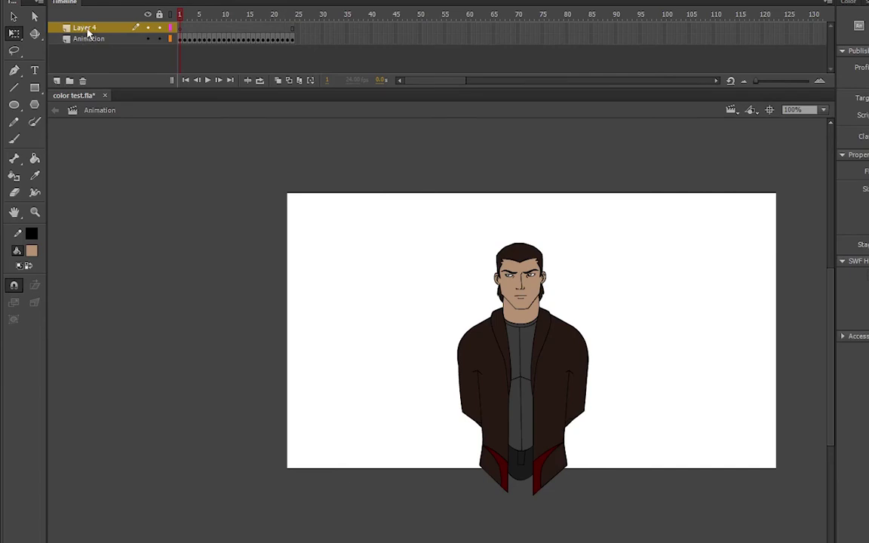
double_click(87, 27)
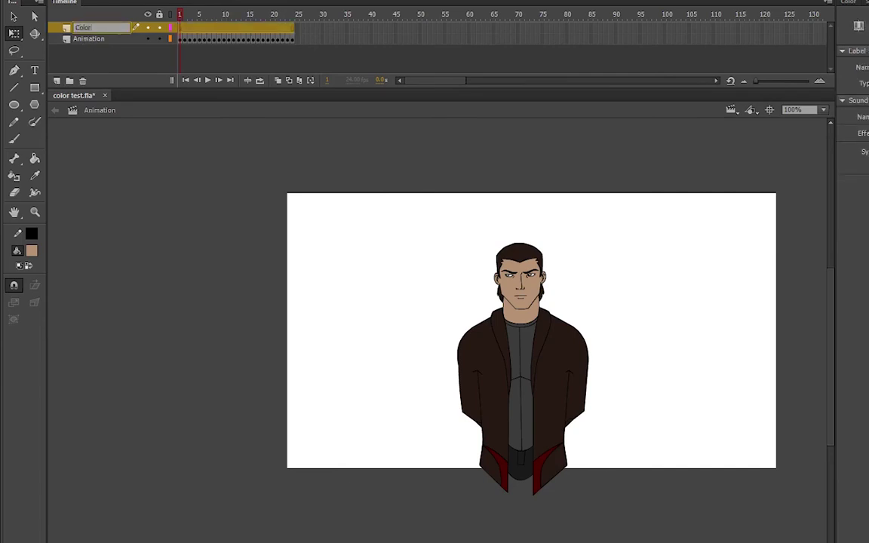
key(ctrl+shift+v)
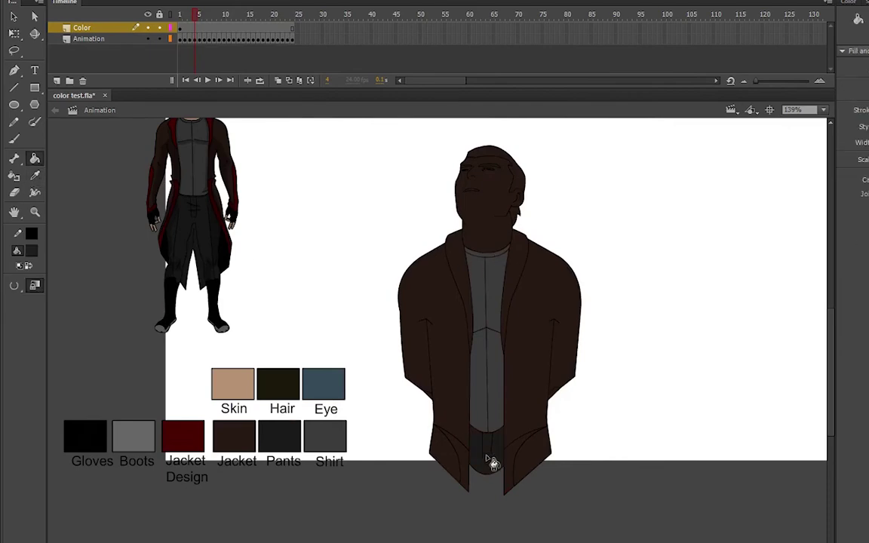
Step: Continue applying the palette colours around the character's neck on frame 4
click(509, 219)
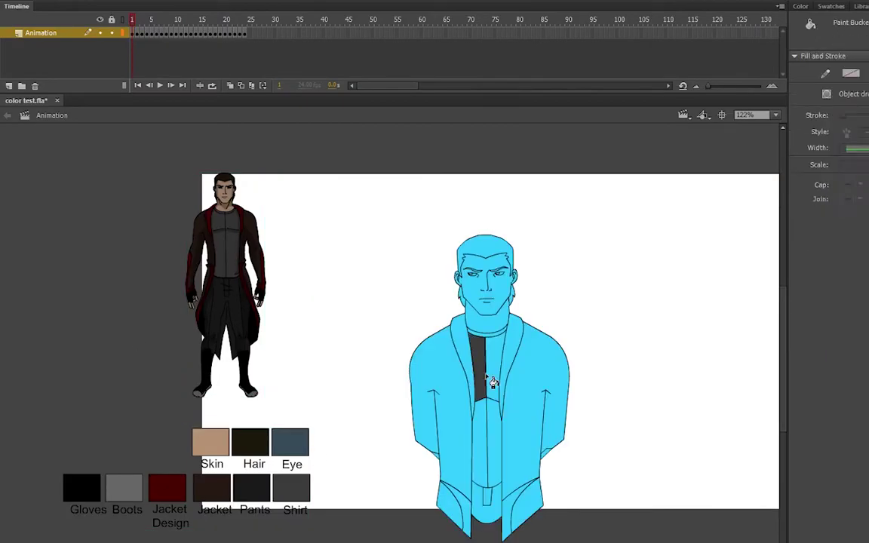
Step: Fill the remaining half of the upper shirt with the Shirt colour on frame 1 and turn on multiple-frame editing
click(490, 382)
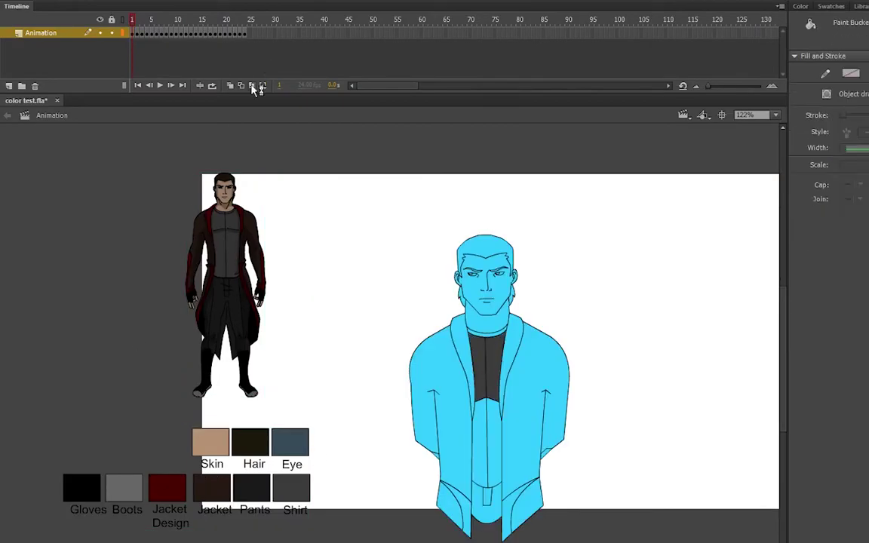
click(253, 89)
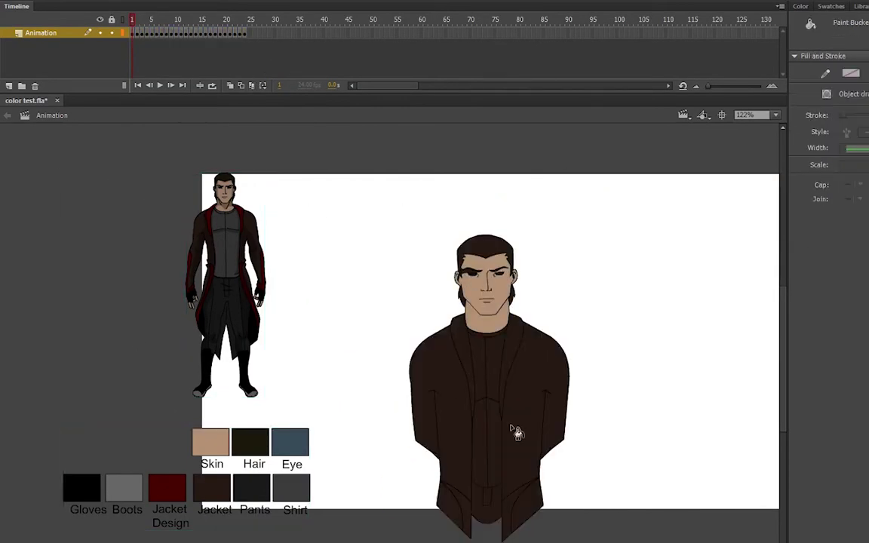
Step: Fill the shirt on frame 1 with the Shirt colour, and colour the pants and lower jacket trim from their swatches
click(480, 363)
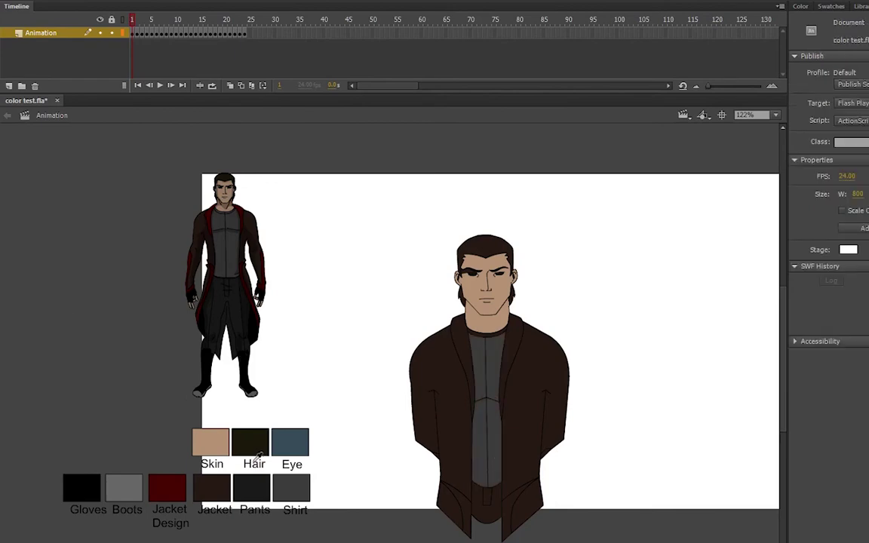
key(i)
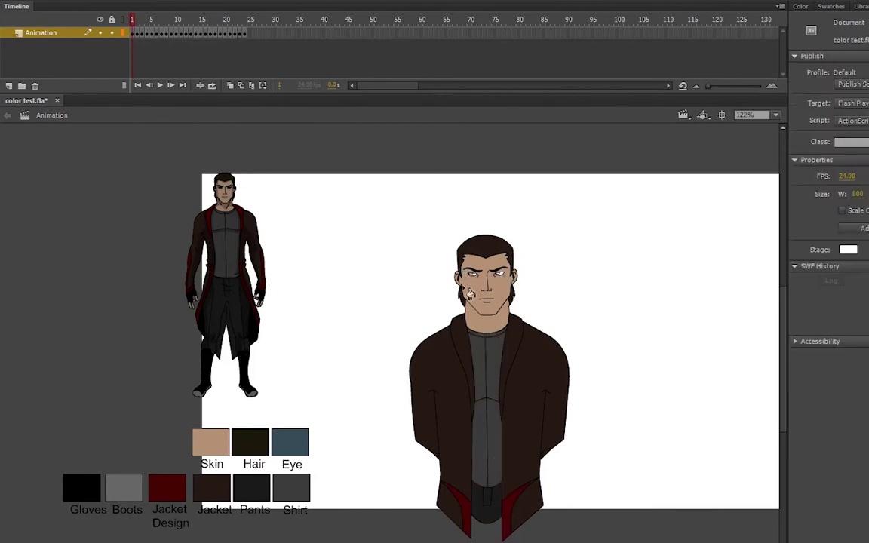
key(ctrl+equal)
key(.)
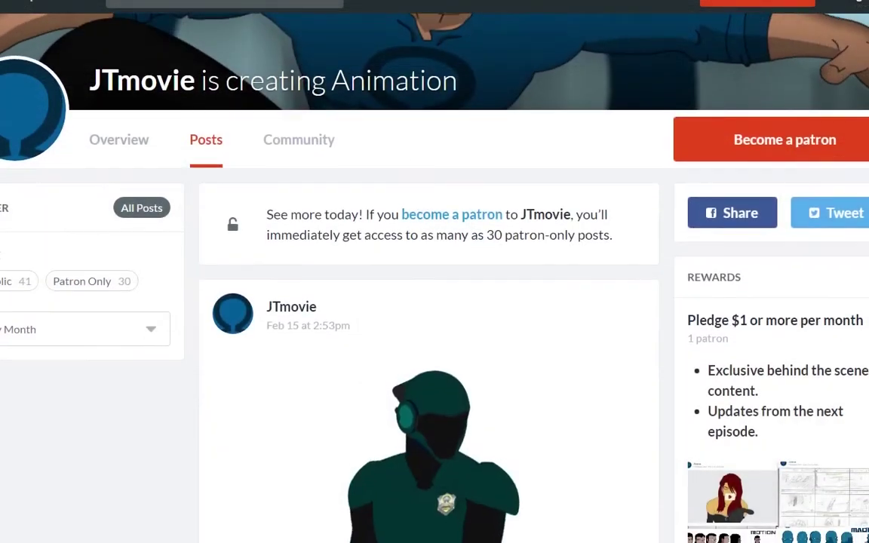
scroll(429, 302, down, 5)
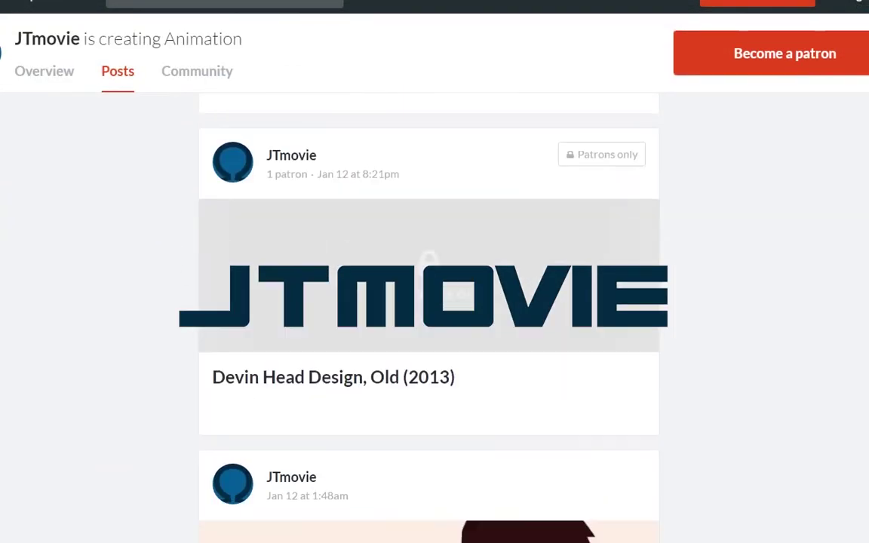
scroll(429, 317, down, 9)
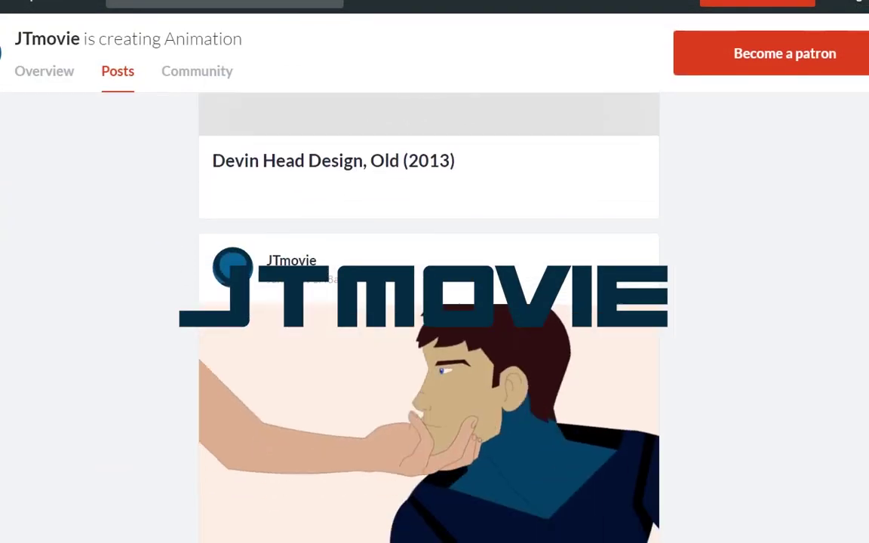
scroll(132, 325, down, 10)
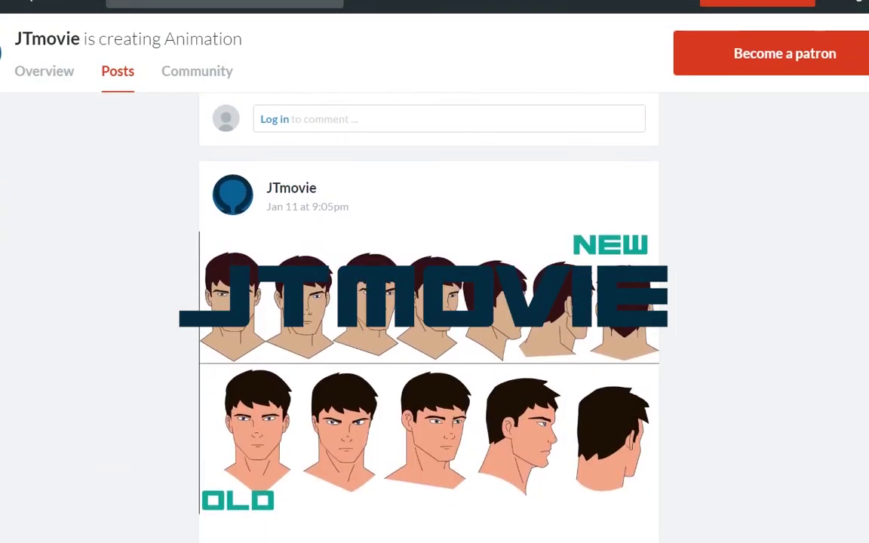
scroll(132, 325, down, 2)
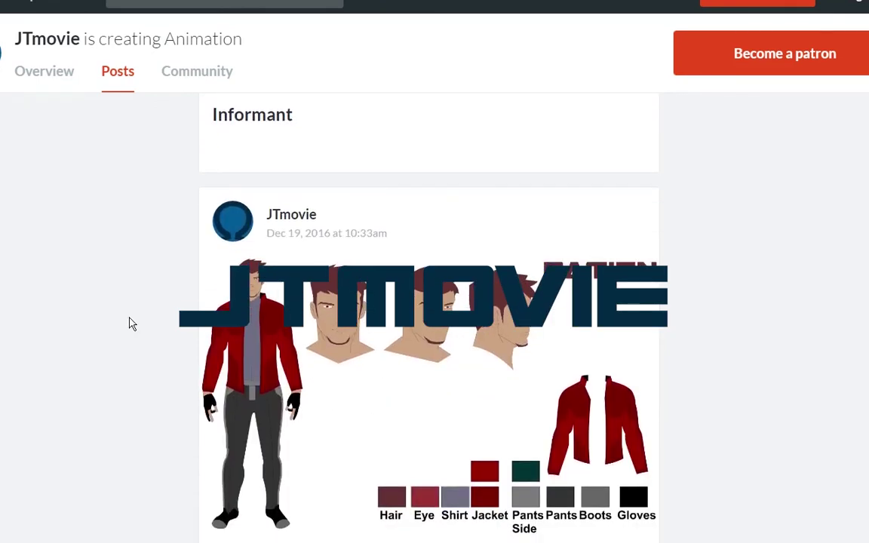